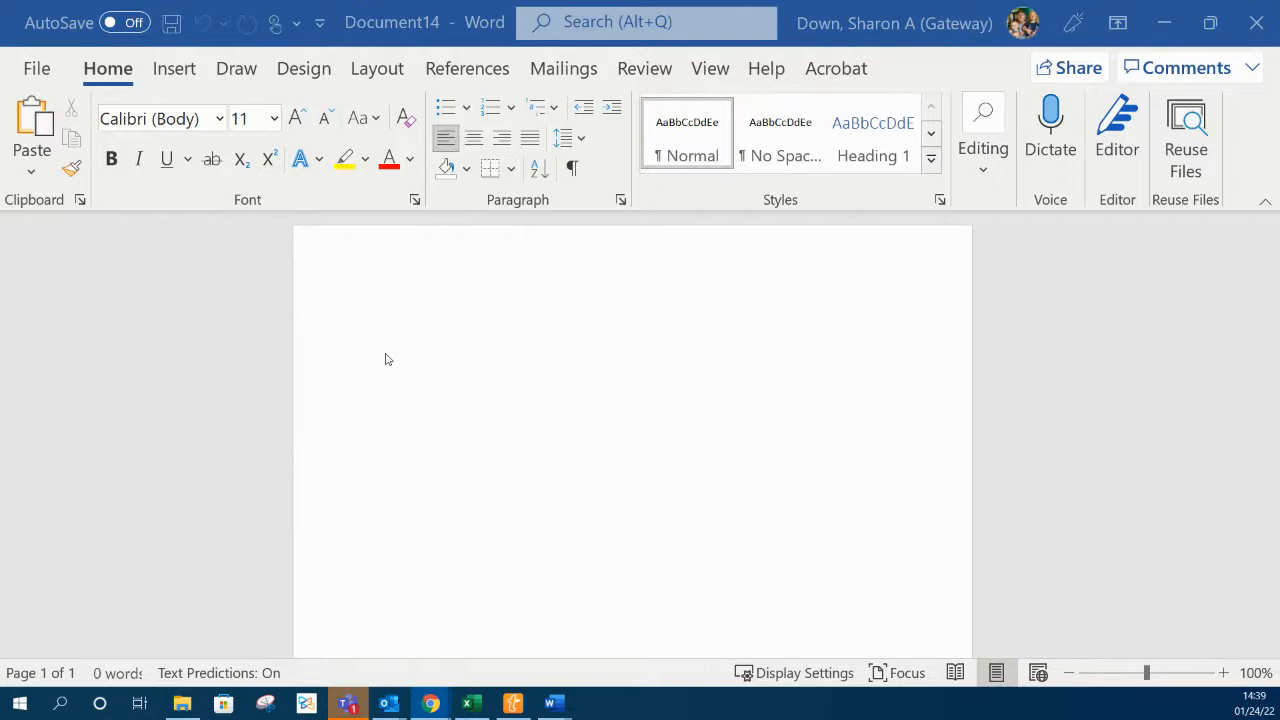
Step: Create a new blank document
click(33, 70)
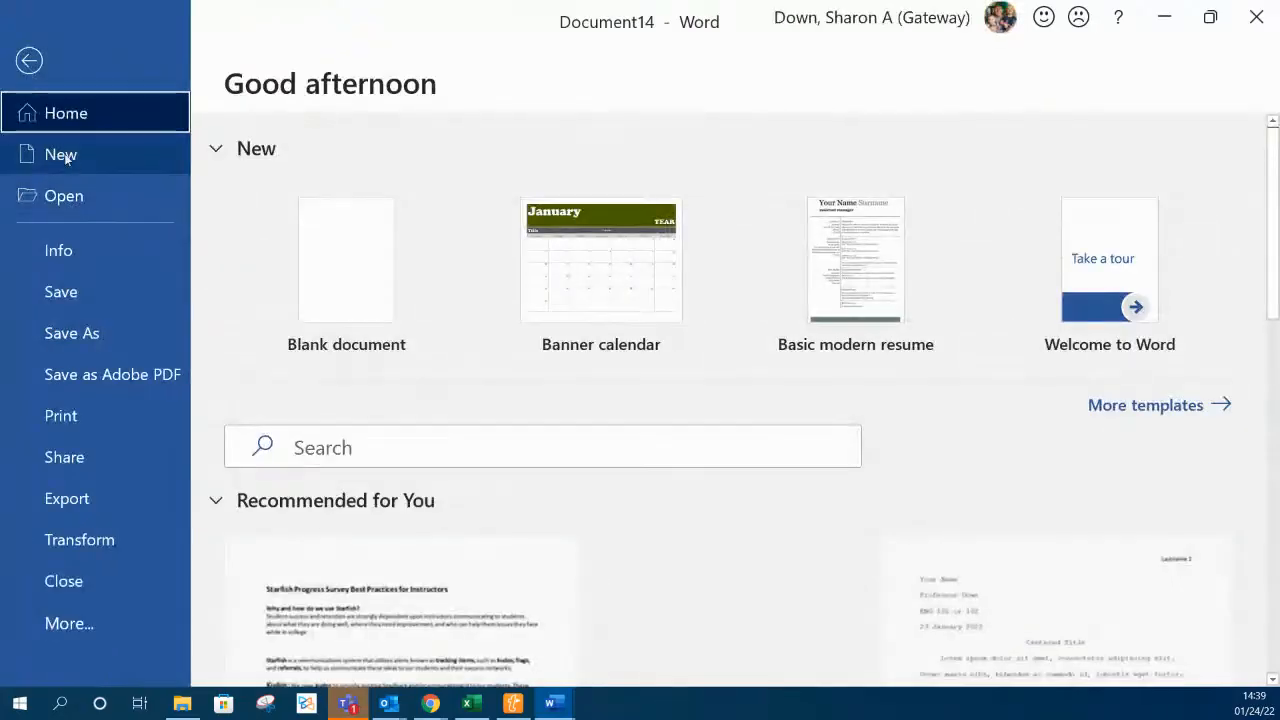
click(71, 158)
click(346, 294)
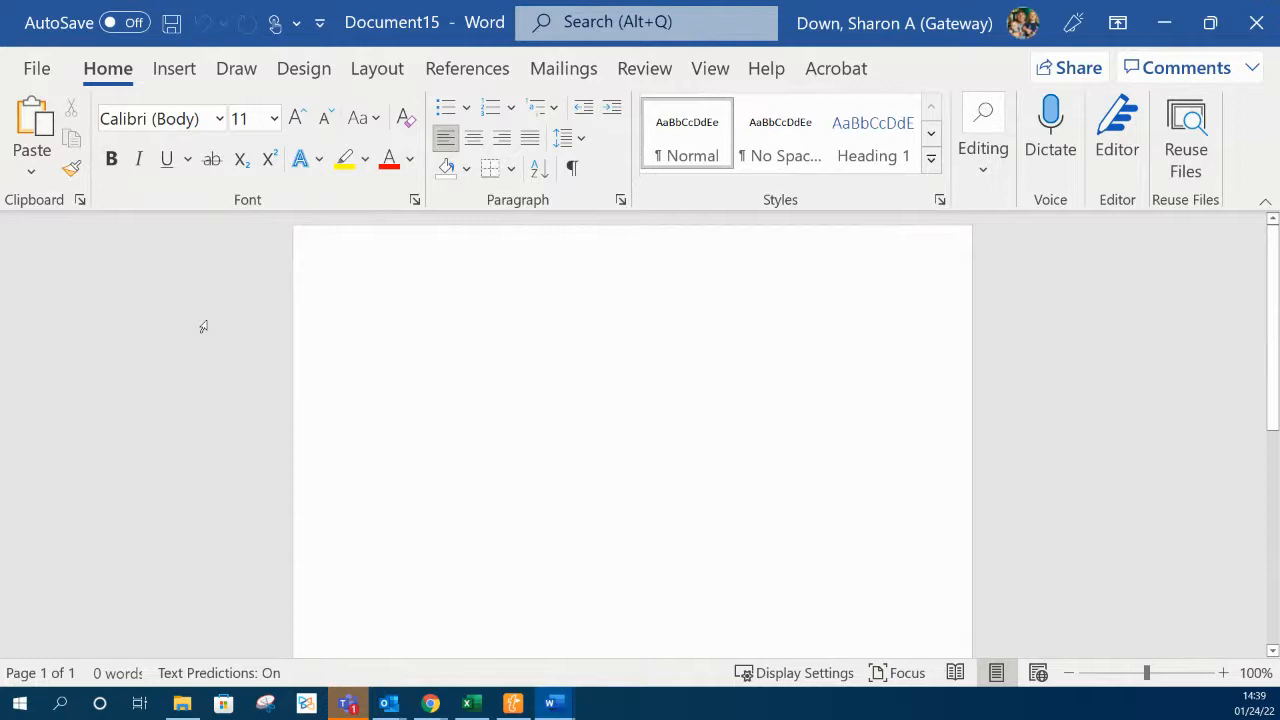
Step: Try Times New Roman as the font, set the size to 12, and switch the font to Courier New
click(219, 119)
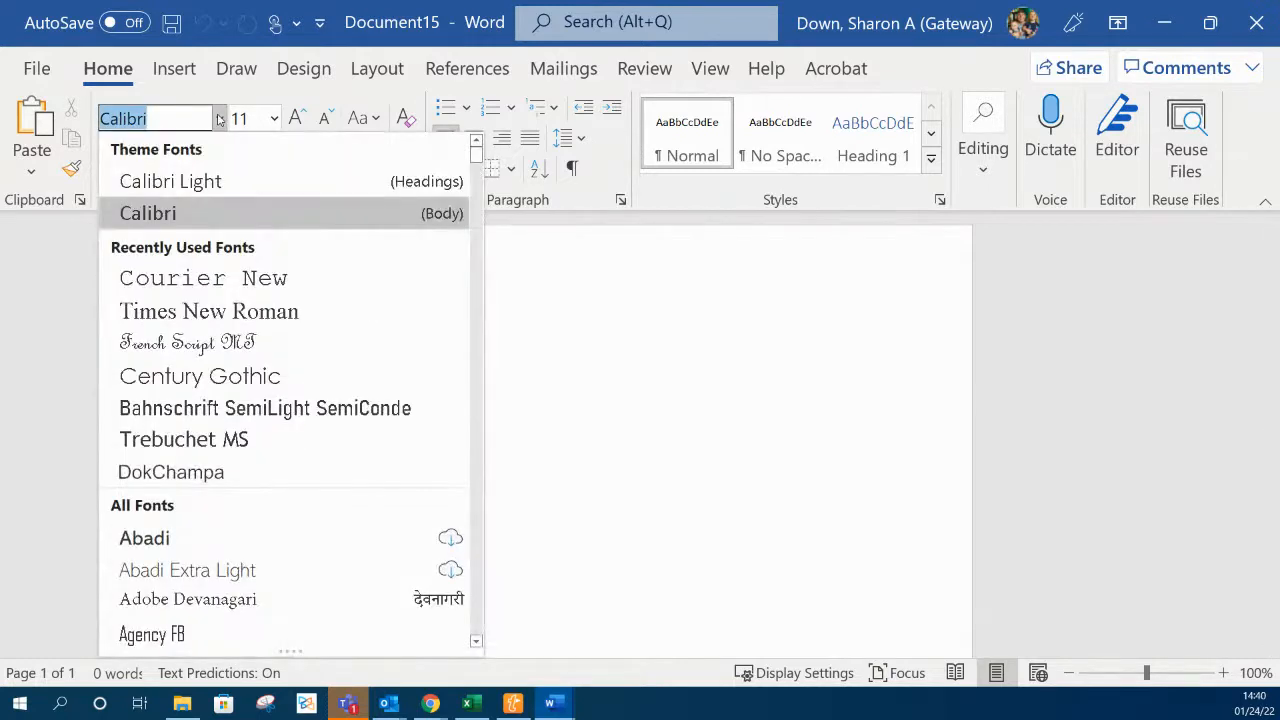
click(233, 313)
click(274, 118)
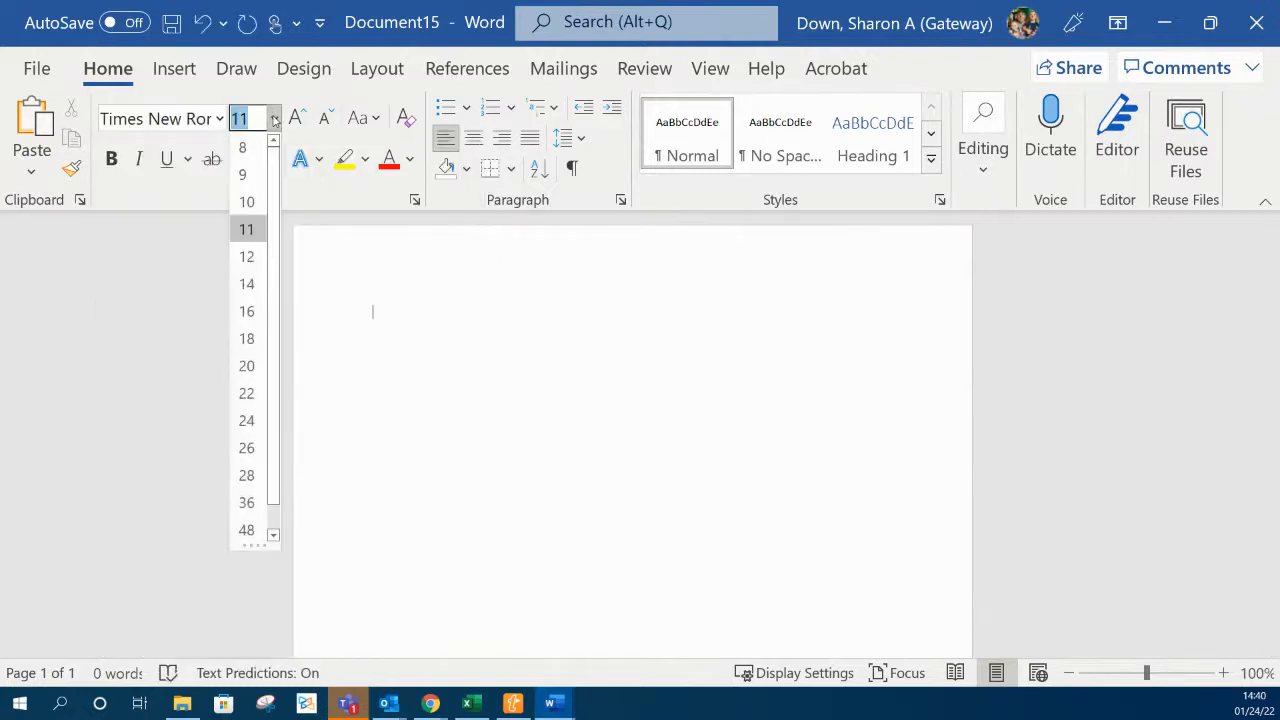
click(248, 263)
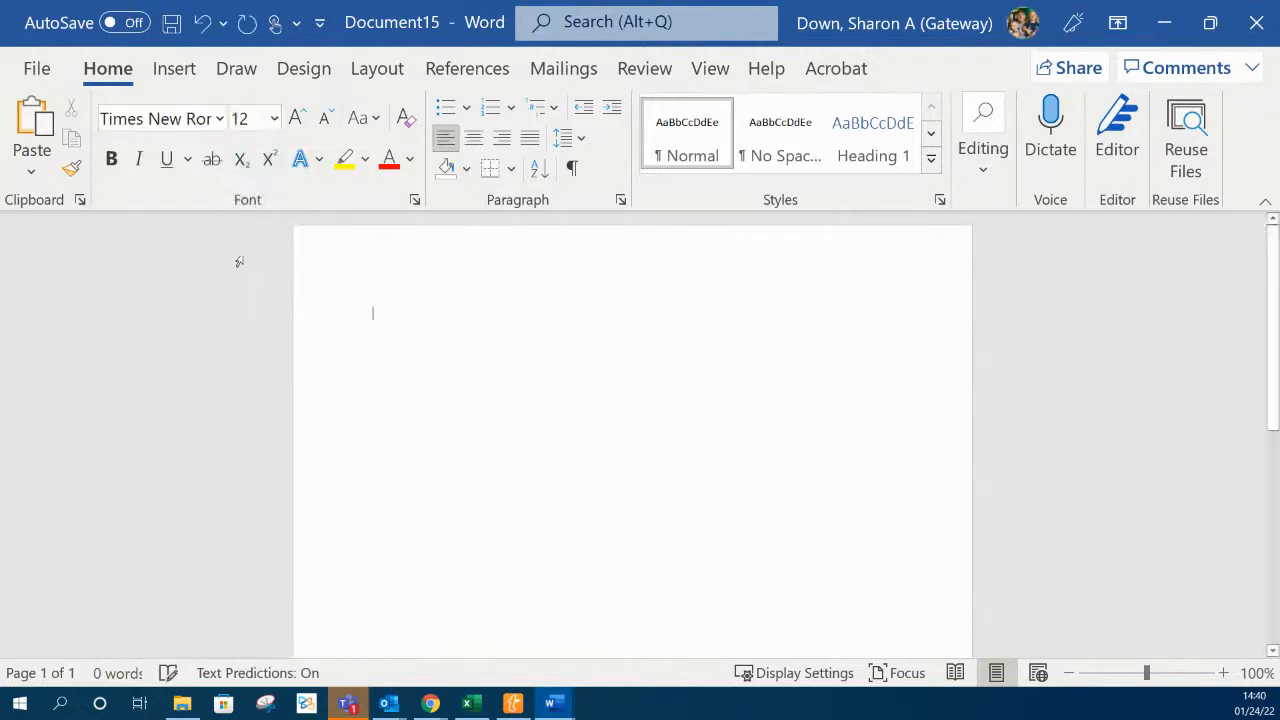
click(219, 118)
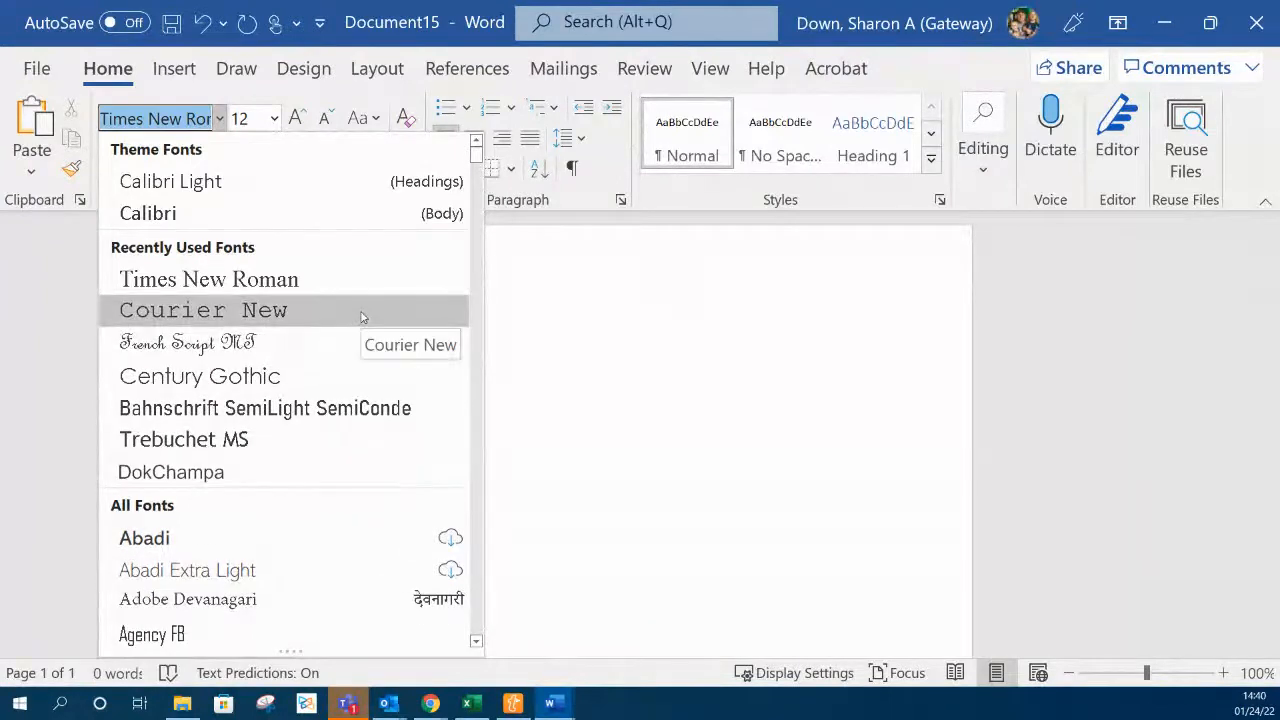
click(241, 312)
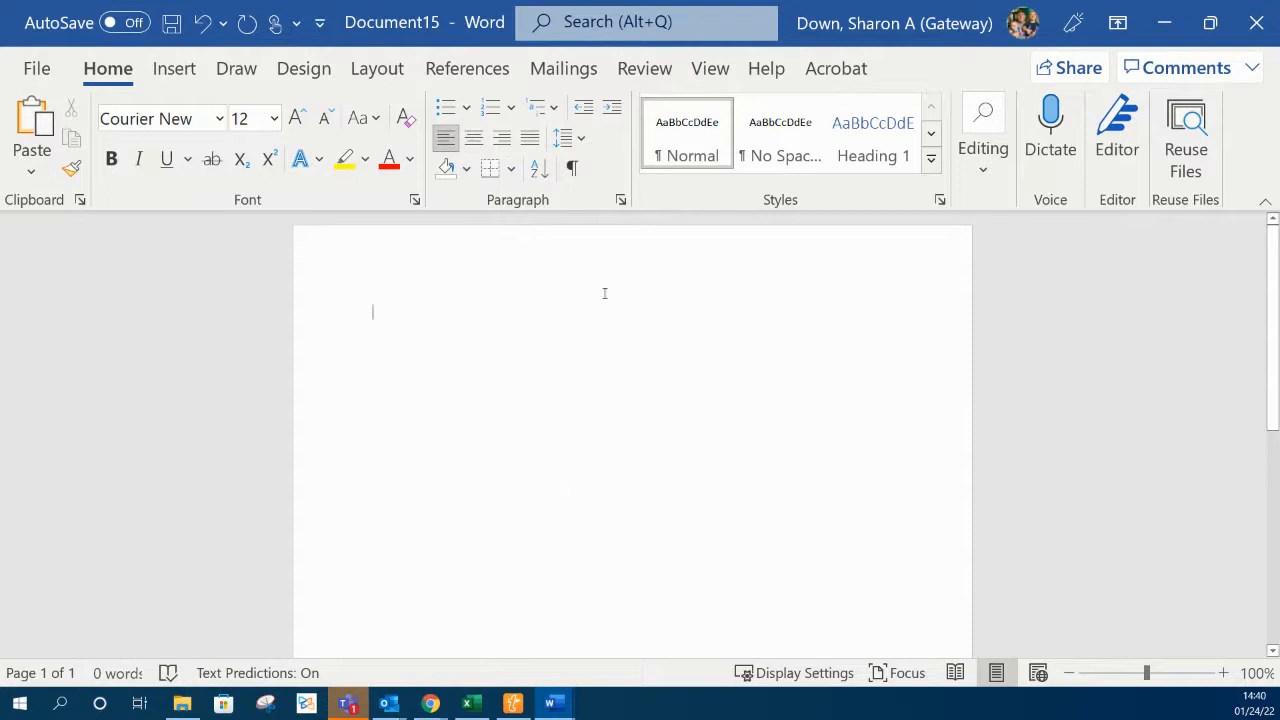
Step: Set the paragraph spacing after to 0 pt and the line spacing to Double
click(569, 139)
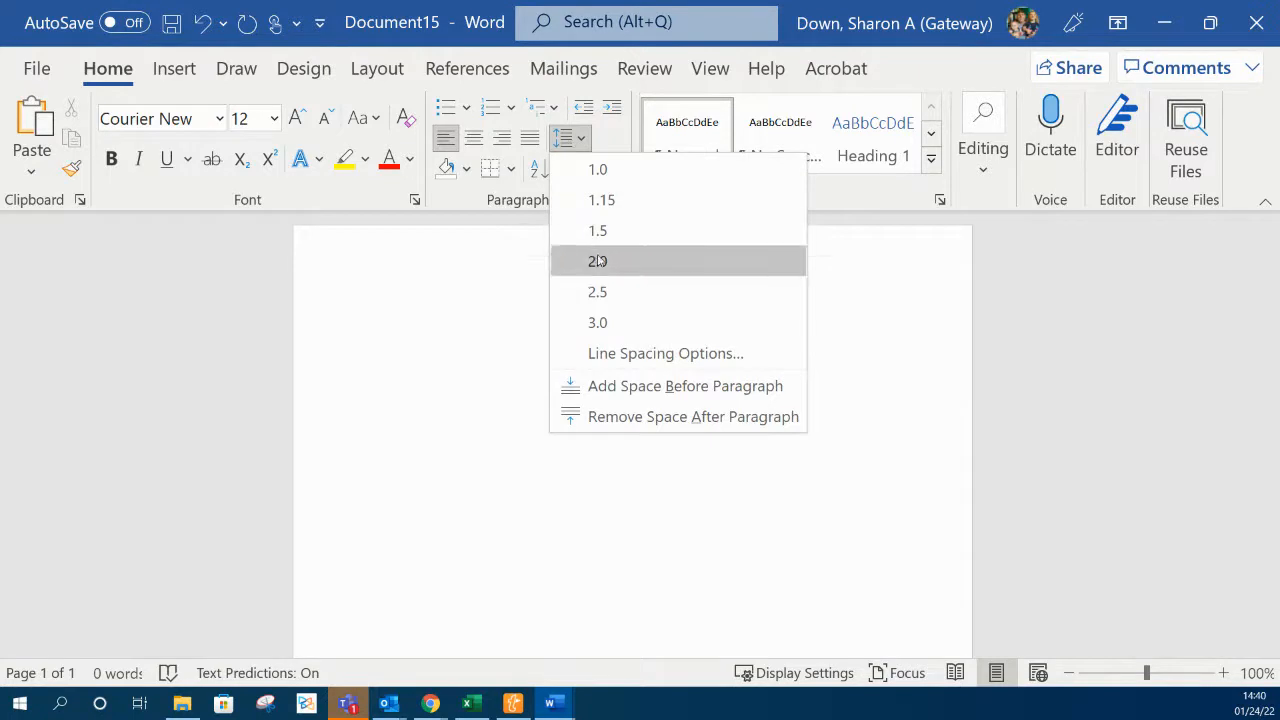
click(606, 355)
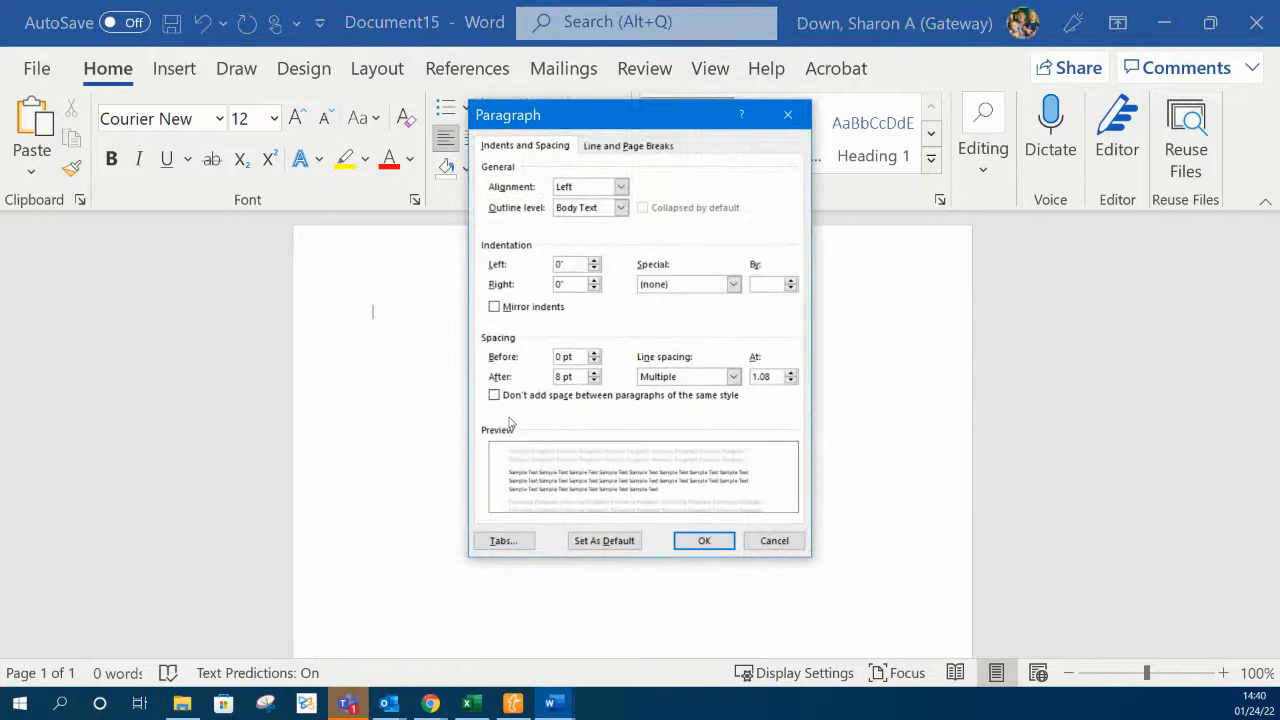
click(558, 376)
key(BackSpace)
text(0)
click(734, 377)
click(684, 414)
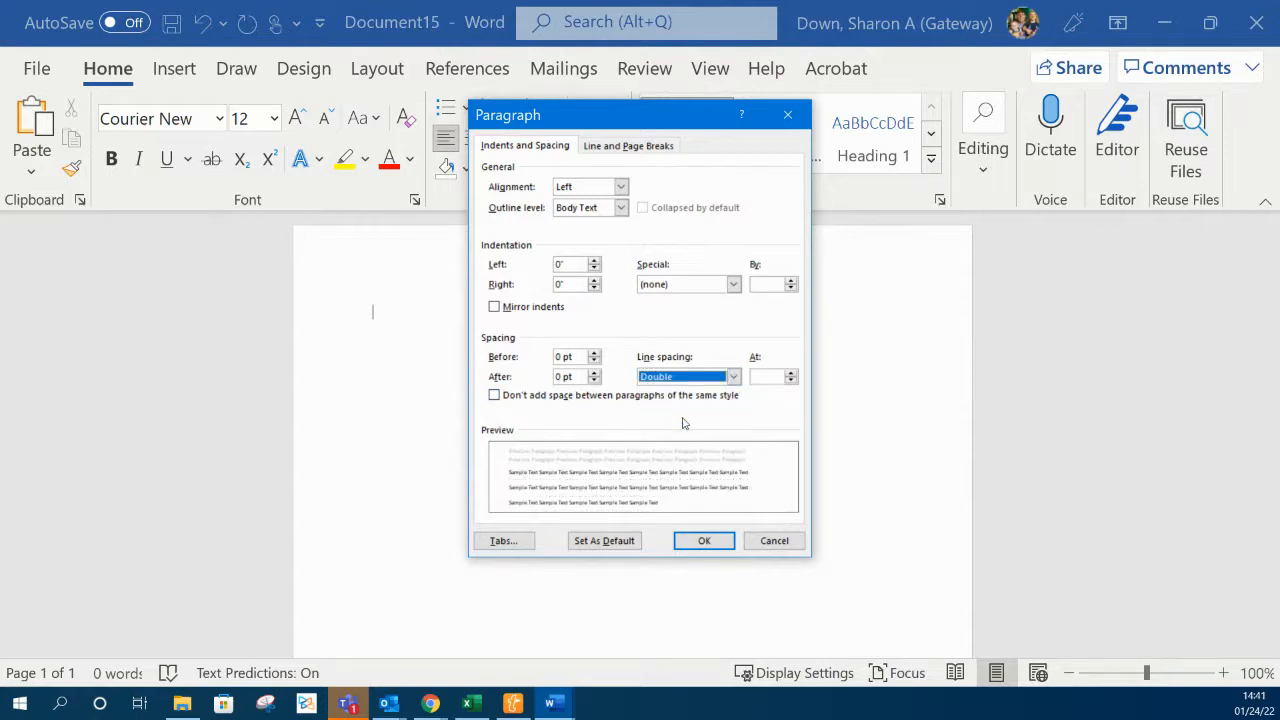
click(704, 540)
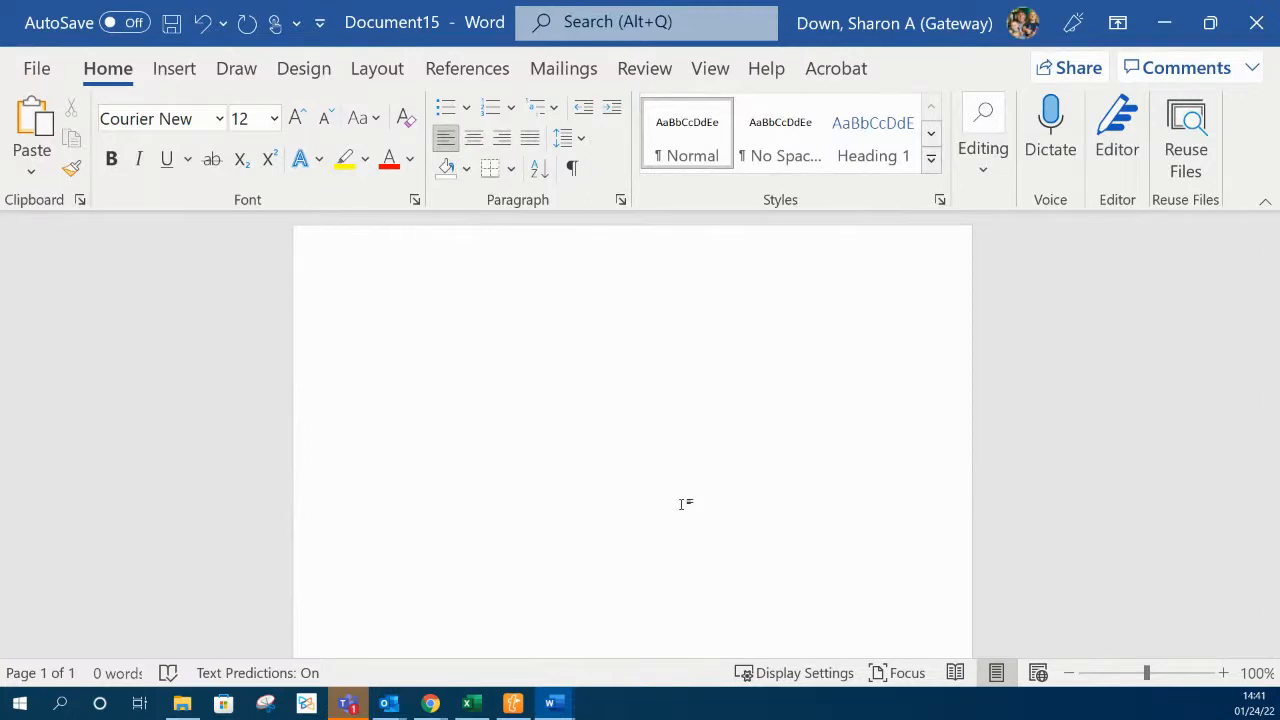
Step: Write the four heading lines: Your Name, the professor's title and name, ENG 101 or 102, and 24 January 2022
text(Your Name)
key(Return)
text(Professor Down)
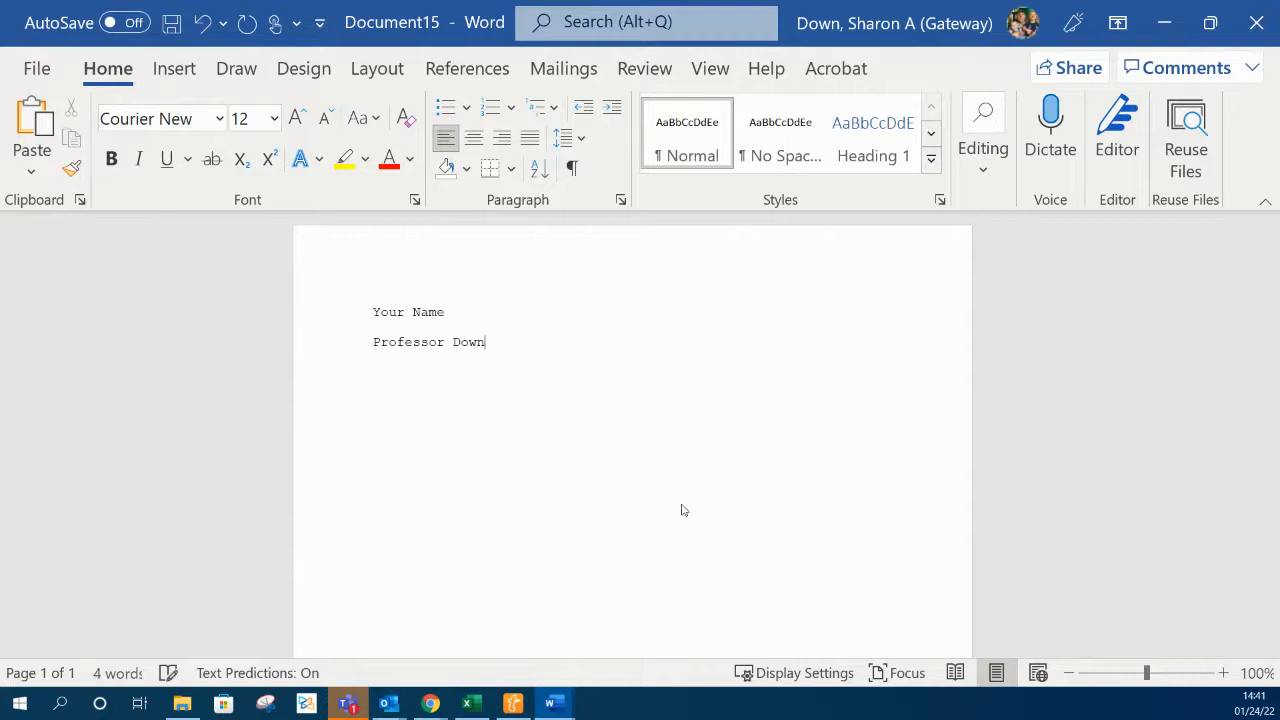
key(Return)
text(ENG 101 or 102)
key(Return)
text(24 January 2022)
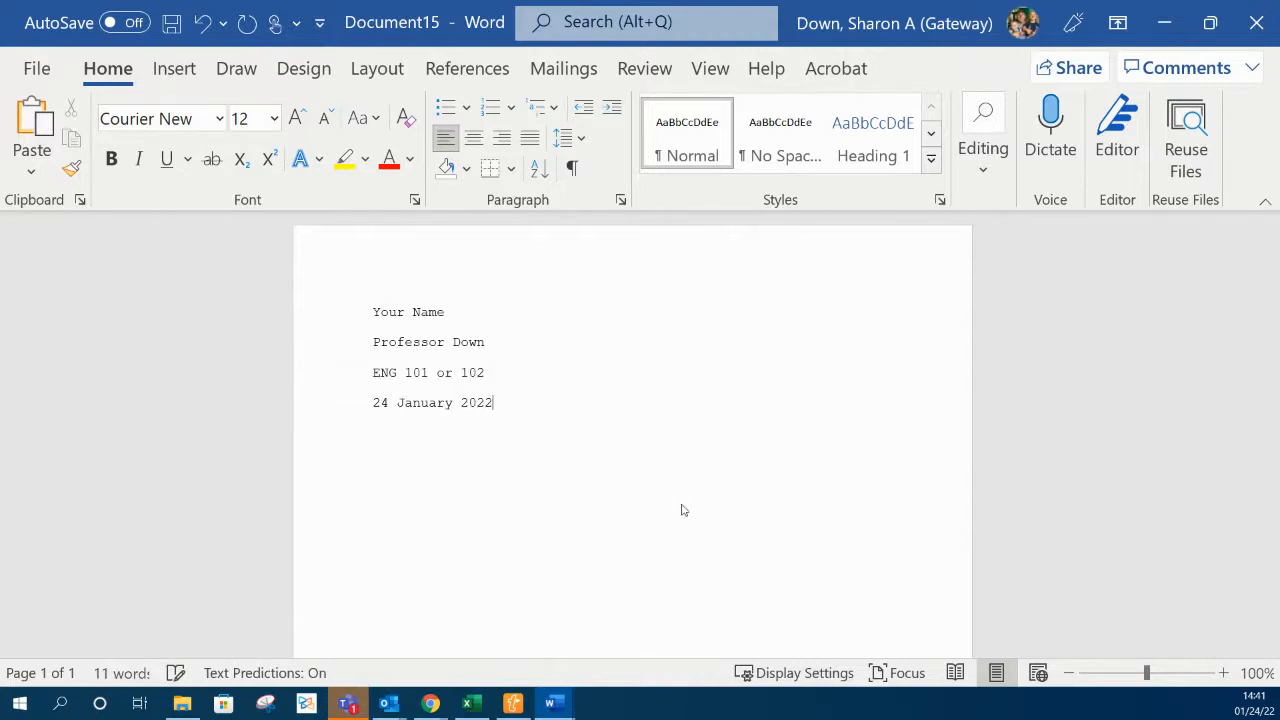
Step: Add the centered line "Centered Title" directly below the date and start a new line after it
key(Return)
key(Return)
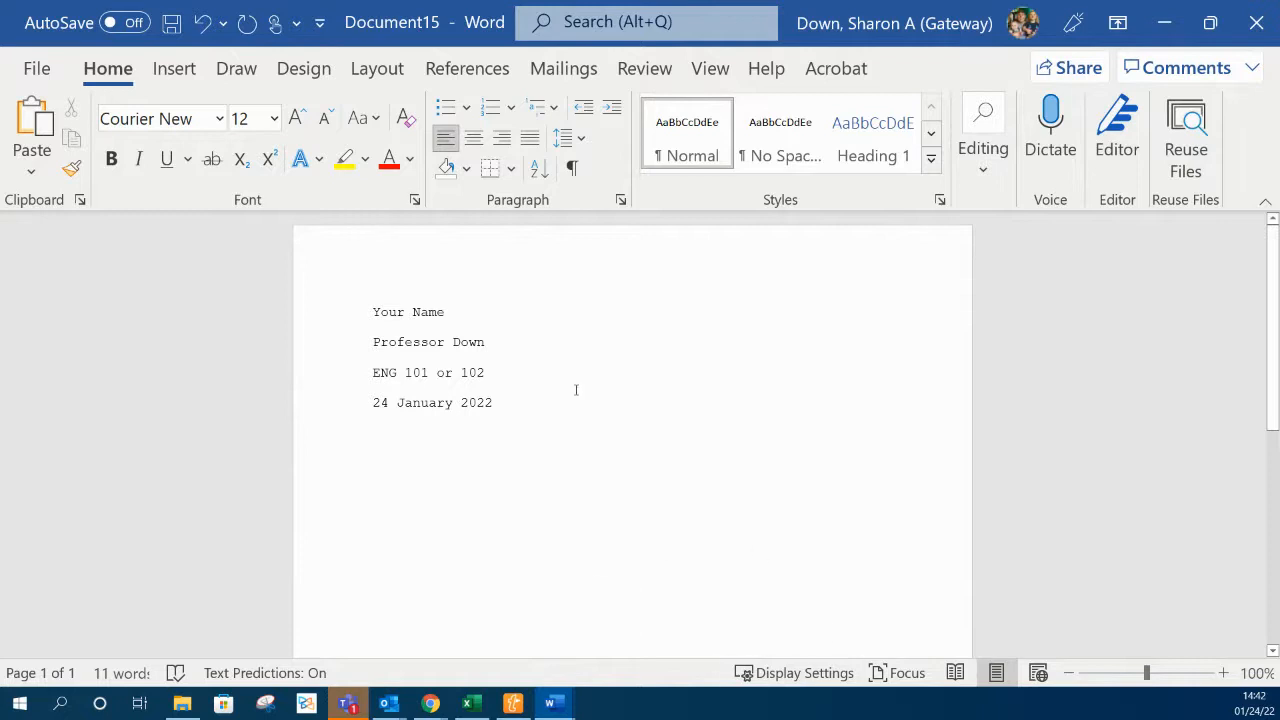
click(476, 143)
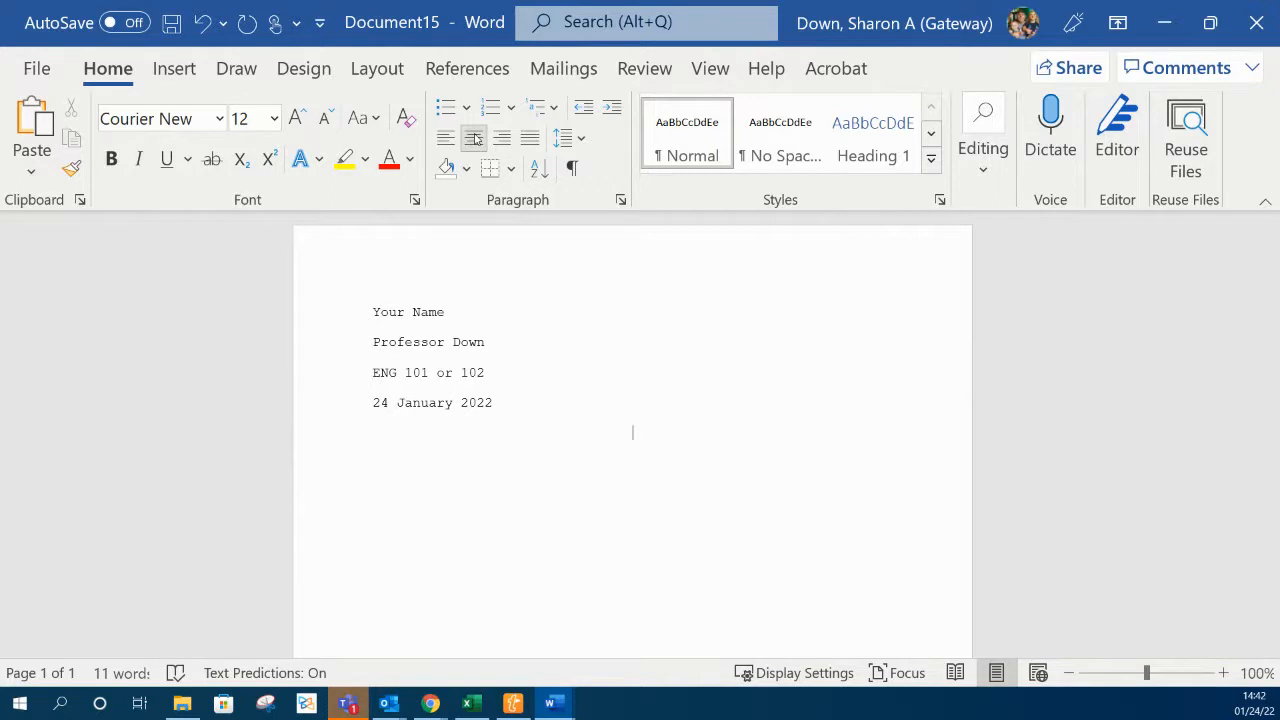
text(Centered Title)
key(Return)
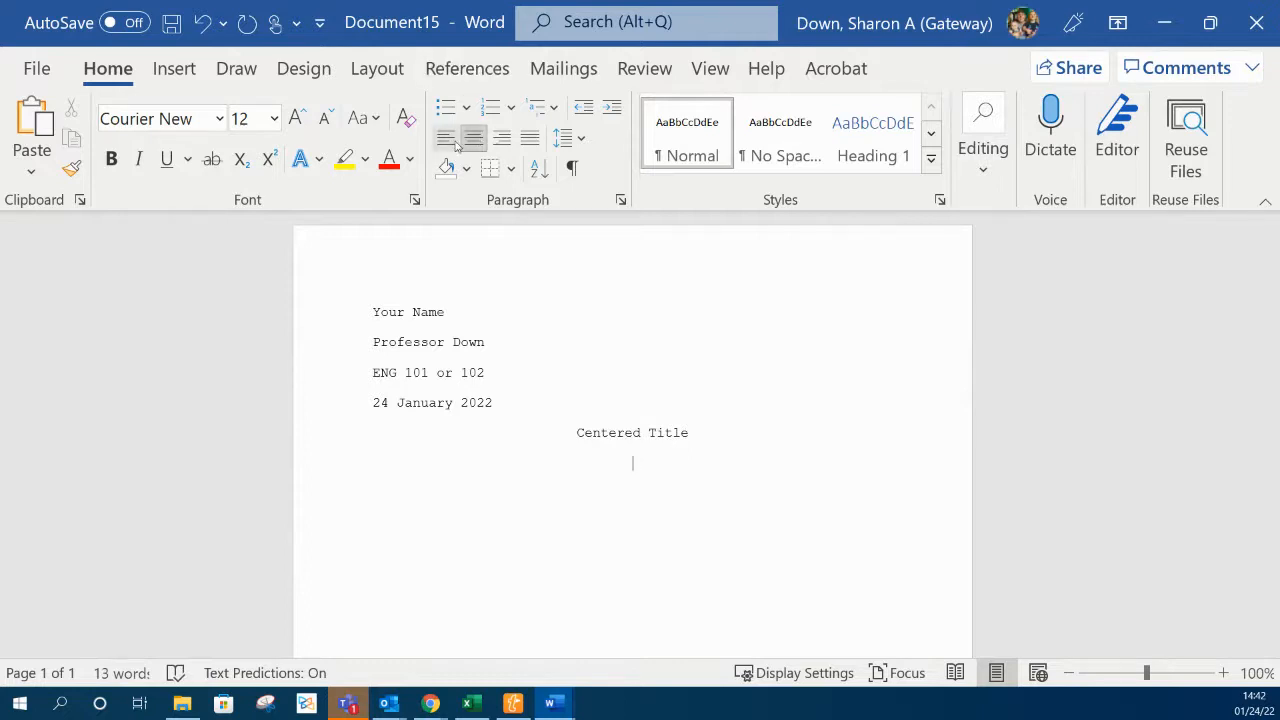
Step: Left-align the line below the title with an indented start and paste the copied body text there with merged formatting
click(445, 140)
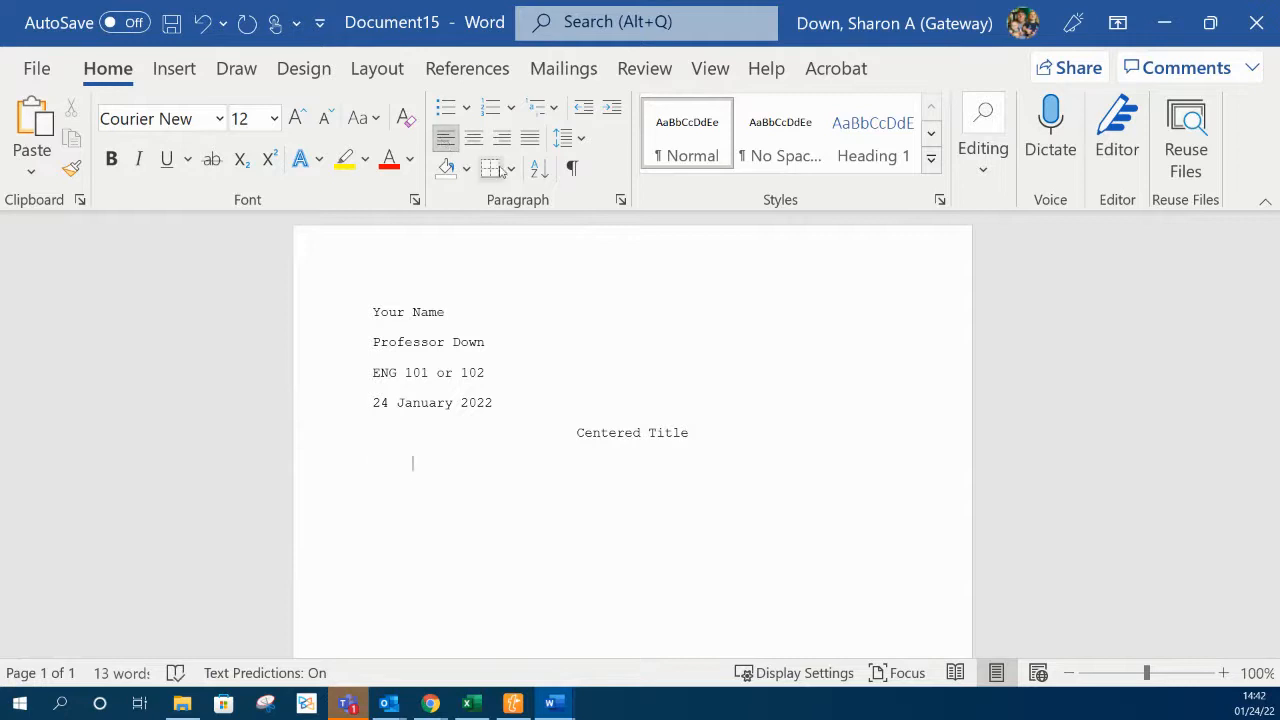
right_click(415, 466)
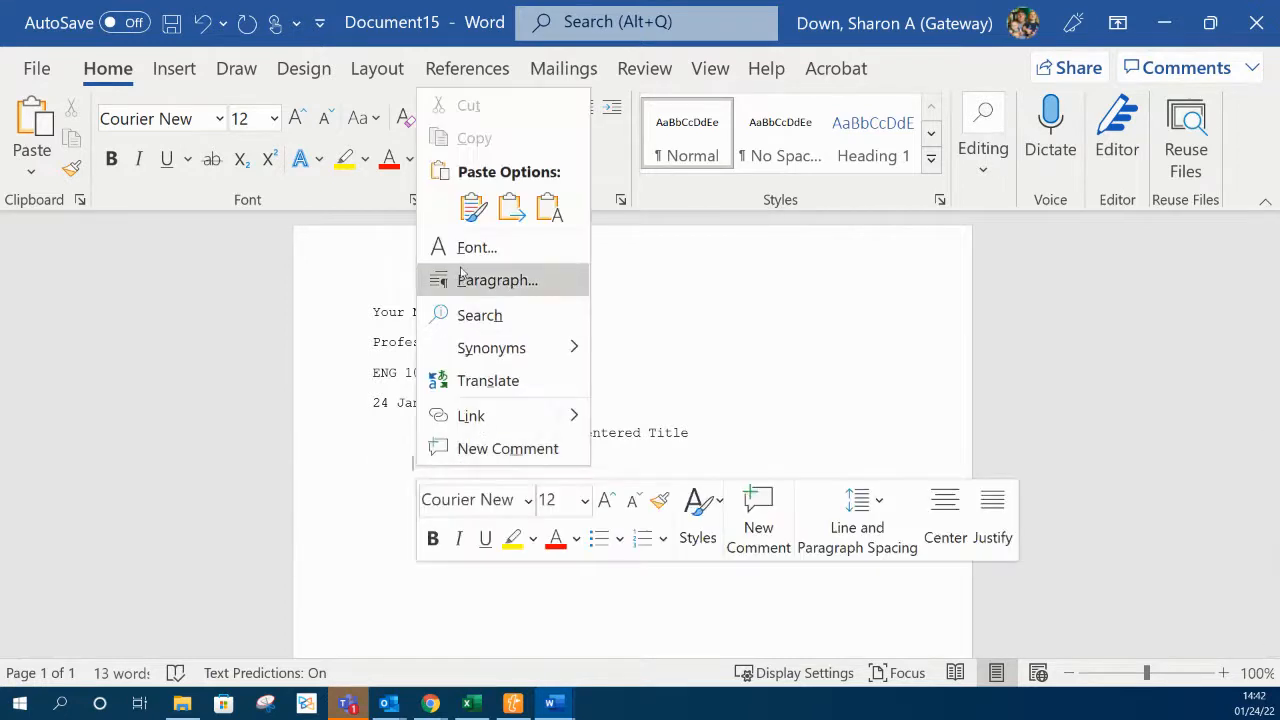
click(509, 207)
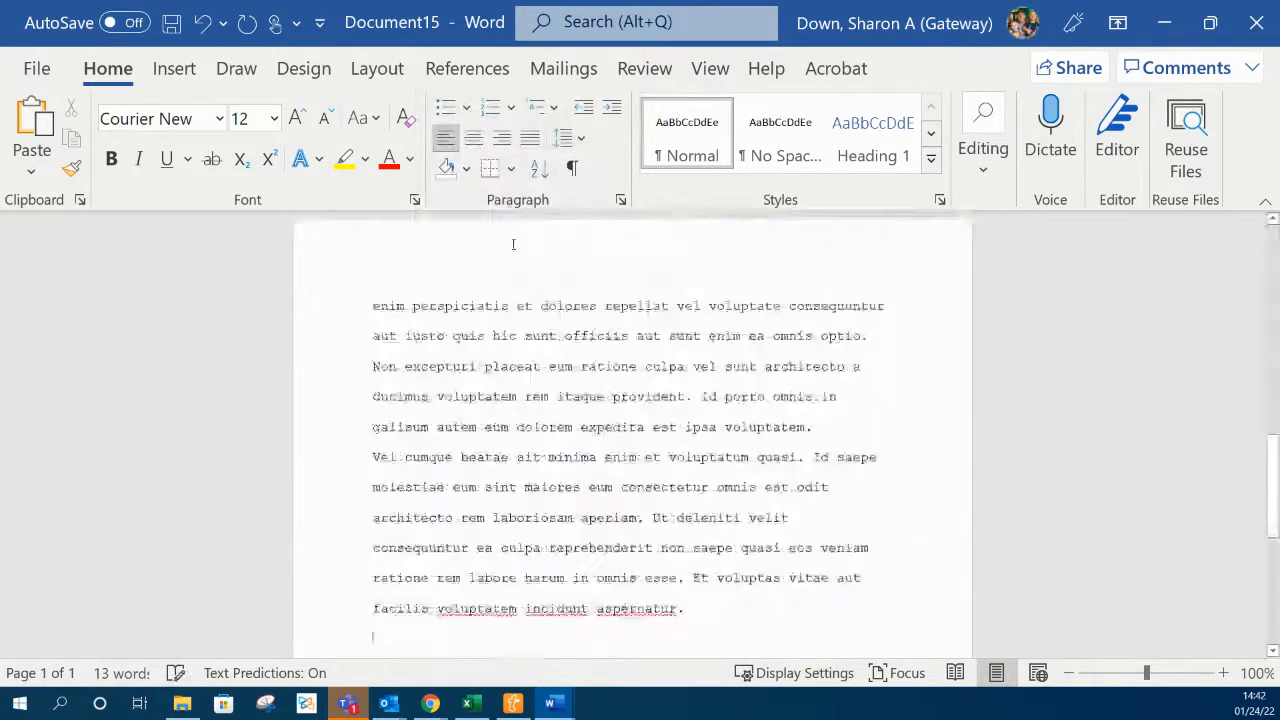
Step: Indent the first lines of the body paragraphs beginning "Ut fuga", "Est dolores" and "Vel cumque"
scroll(579, 423, up, 3)
scroll(579, 423, up, 10)
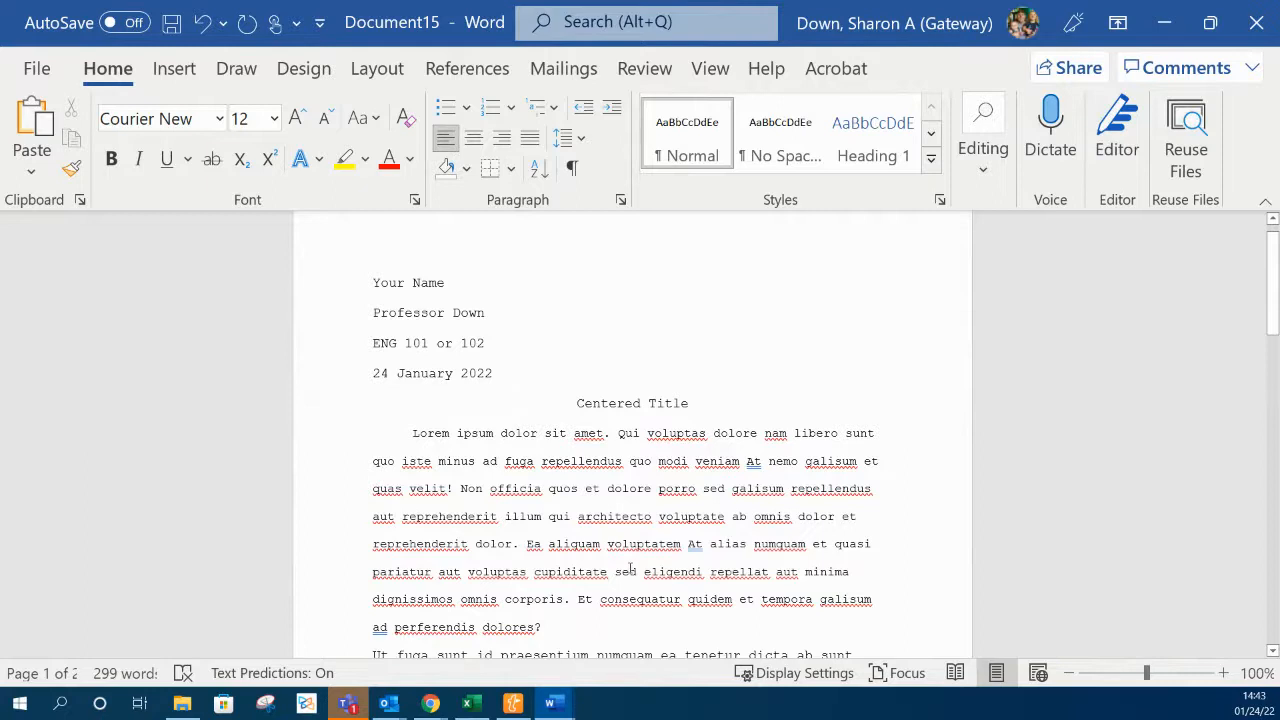
scroll(632, 567, down, 3)
click(366, 535)
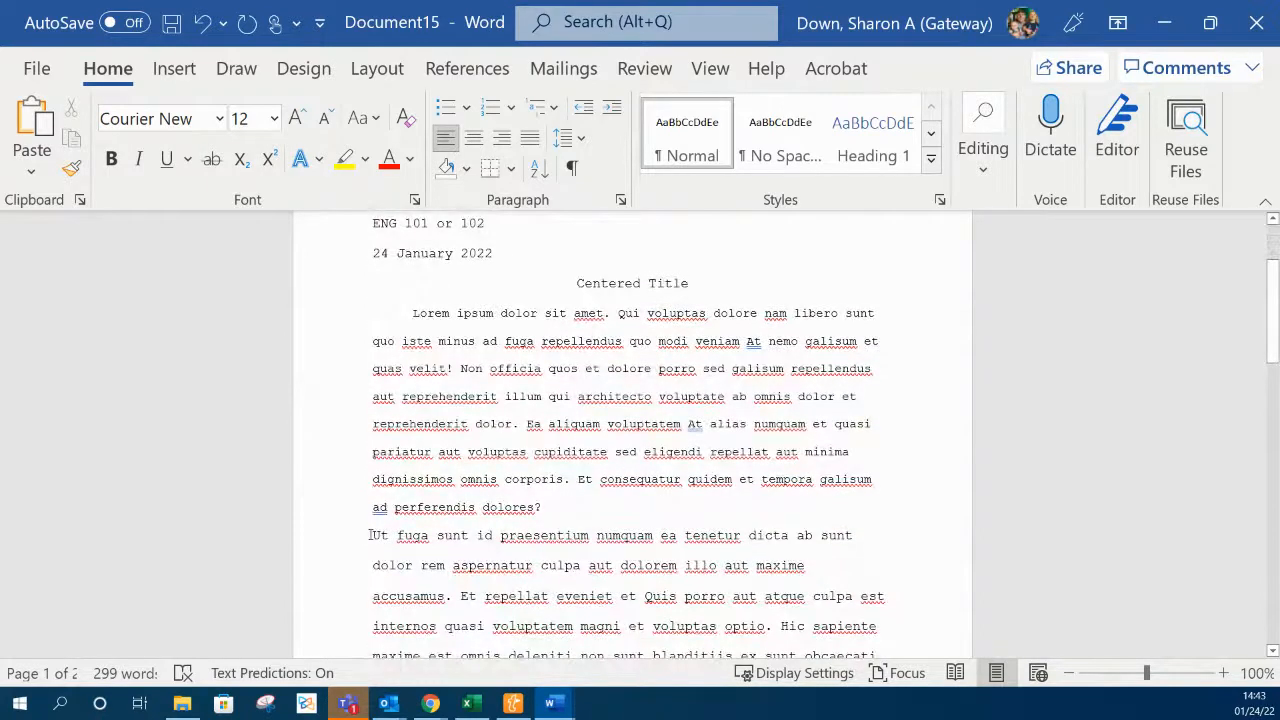
key(Tab)
scroll(381, 565, down, 2)
scroll(381, 565, down, 2)
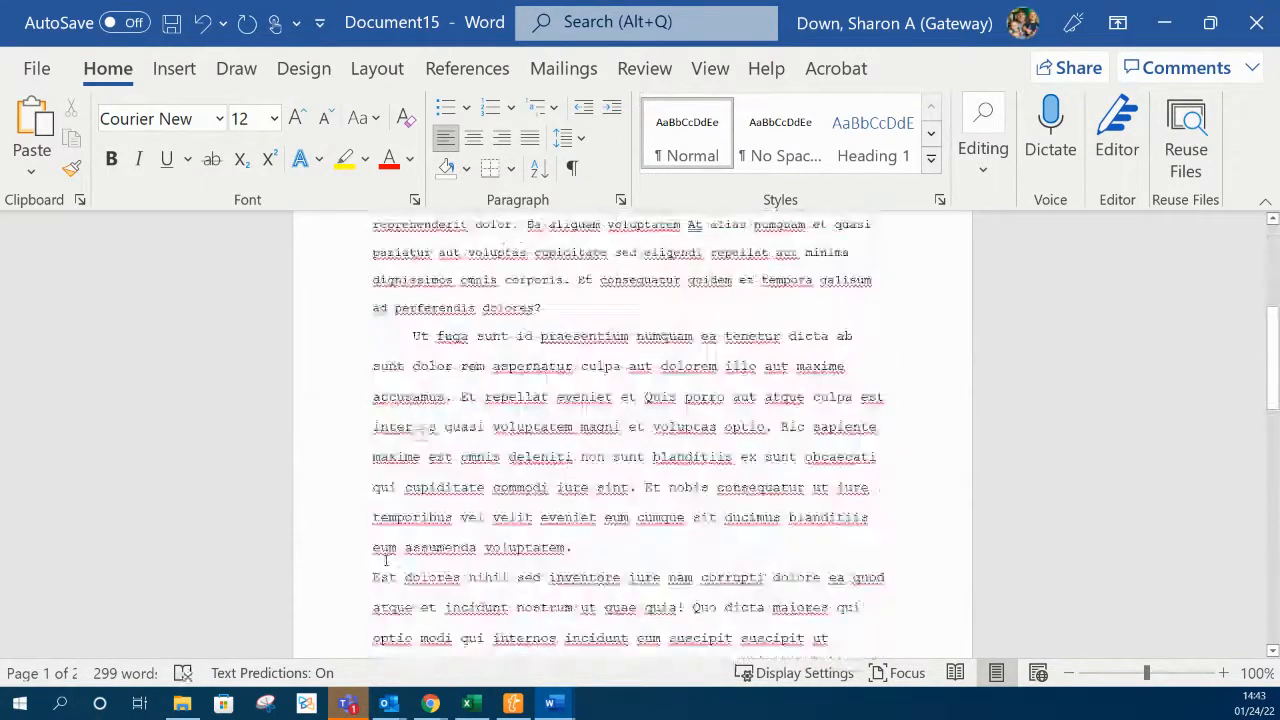
click(366, 577)
key(Tab)
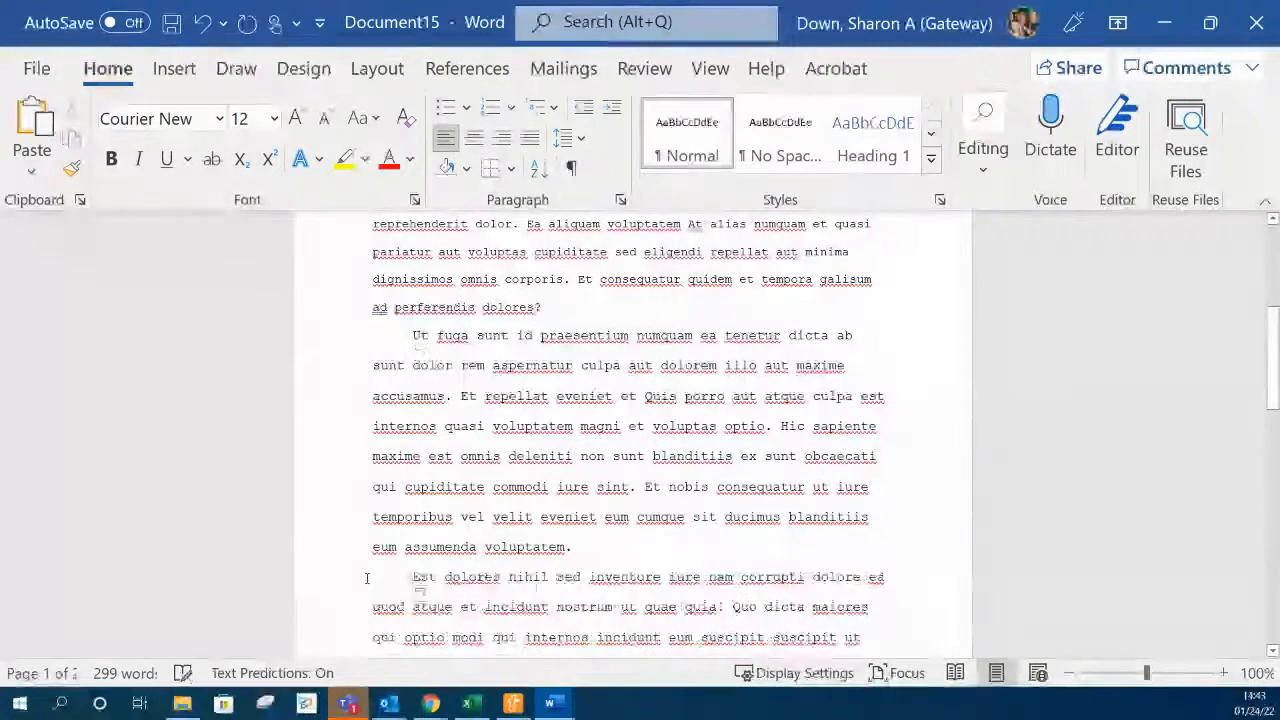
scroll(375, 572, down, 8)
scroll(383, 570, down, 2)
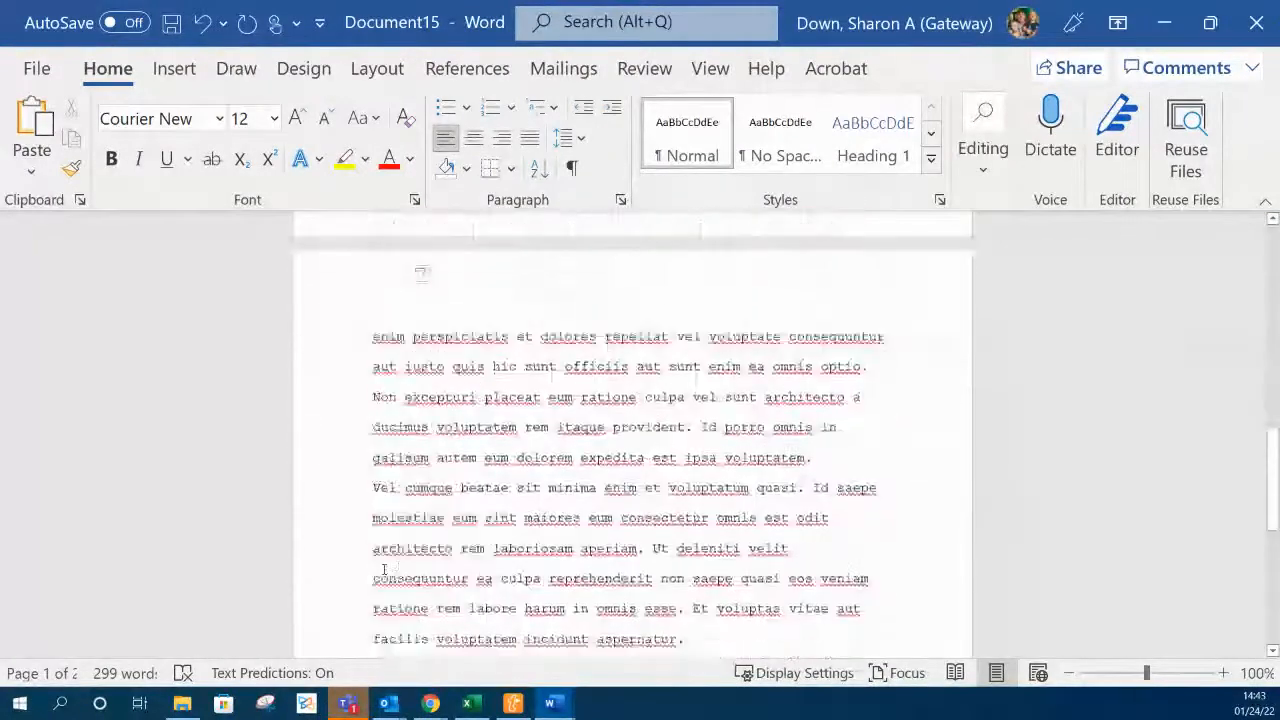
click(373, 488)
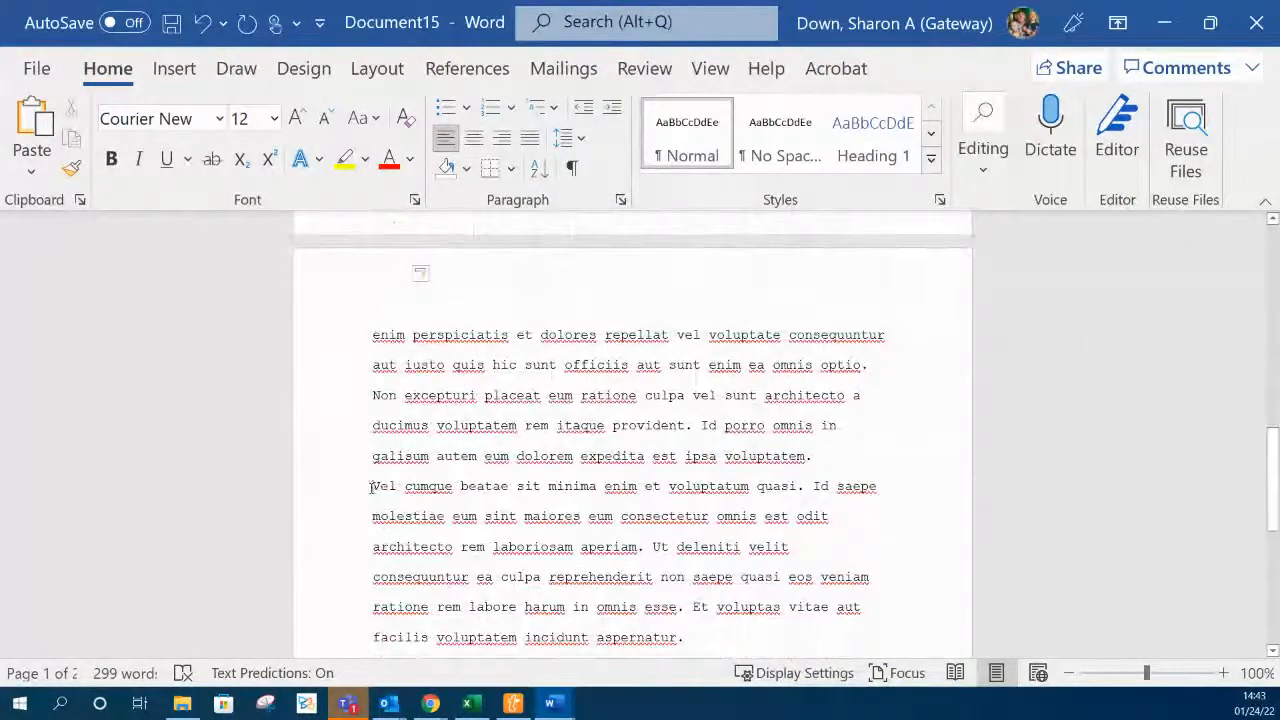
key(Tab)
Step: Start a new empty paragraph after the last body paragraph, which ends with "aspernatur."
scroll(735, 606, down, 2)
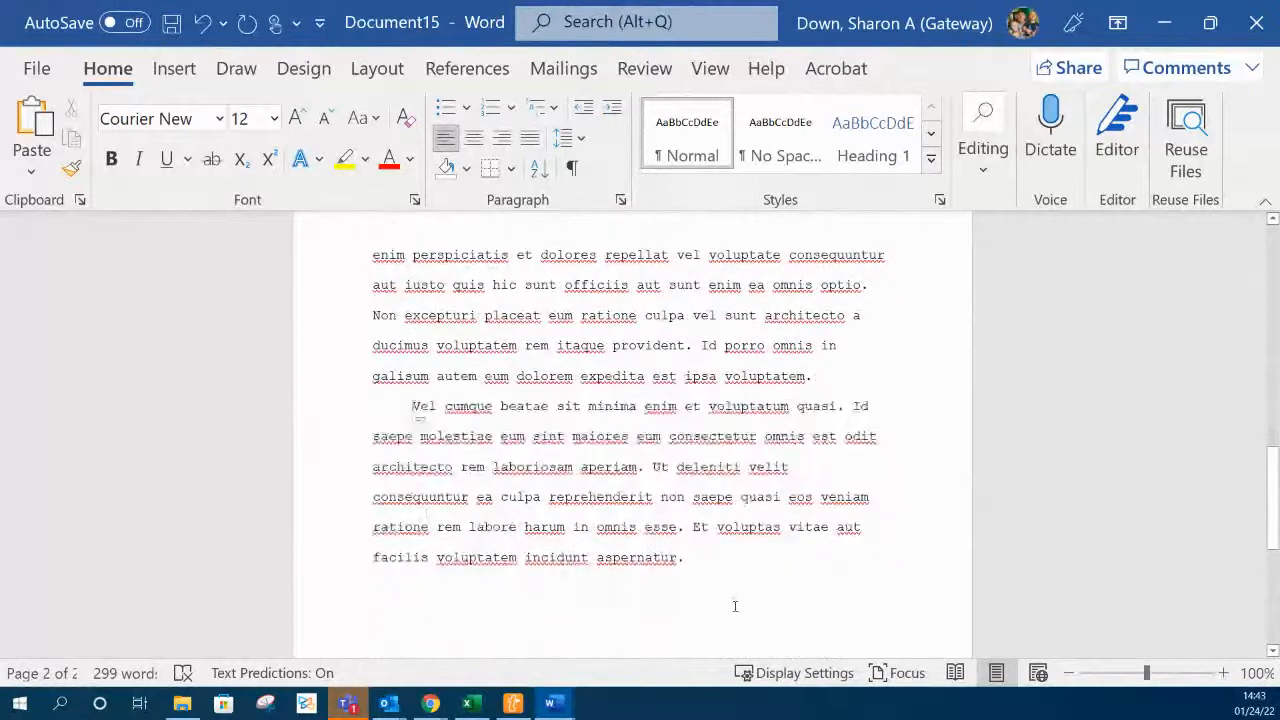
click(707, 554)
key(Return)
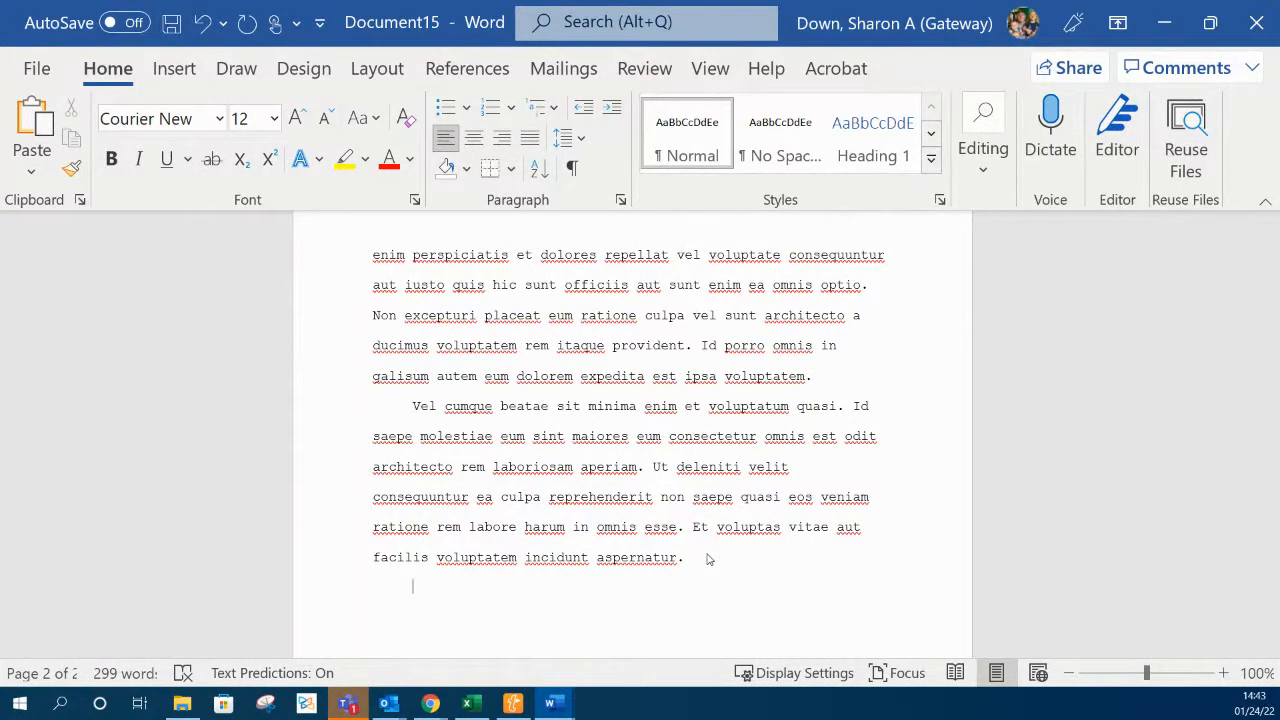
Step: Insert a page number at the top of the page using the Plain Number 3 style
scroll(739, 467, up, 5)
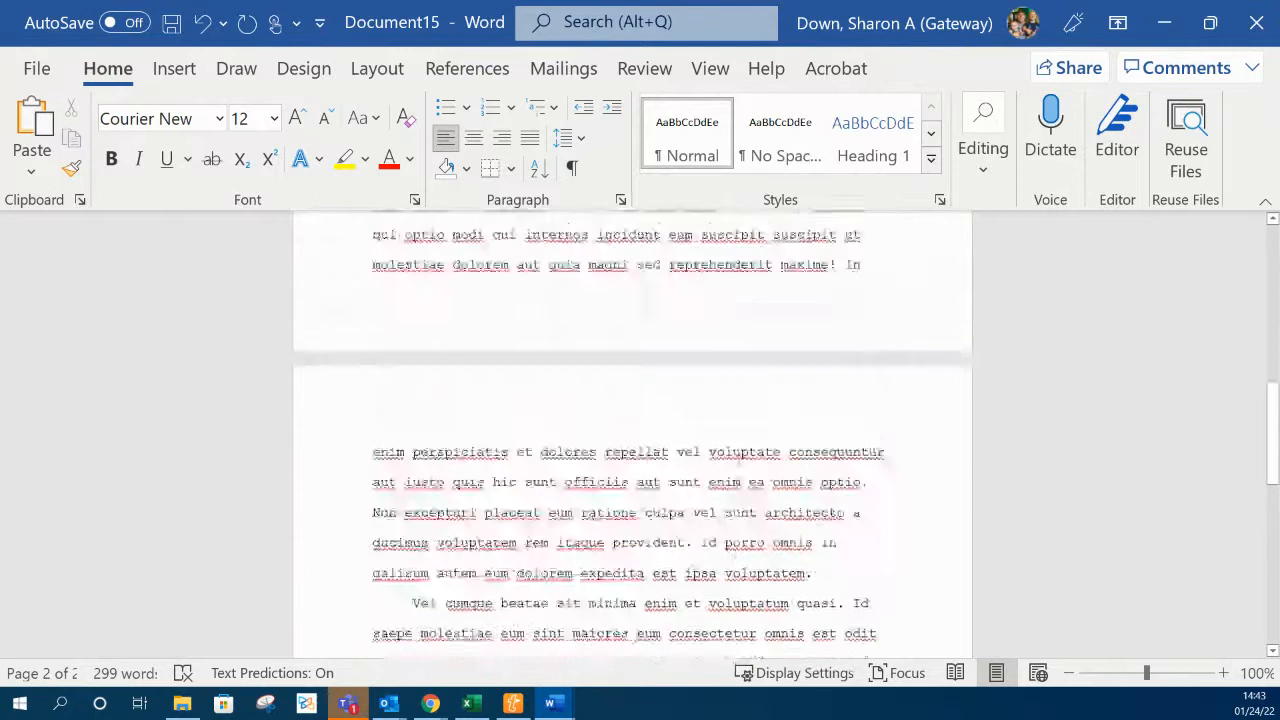
scroll(739, 461, up, 8)
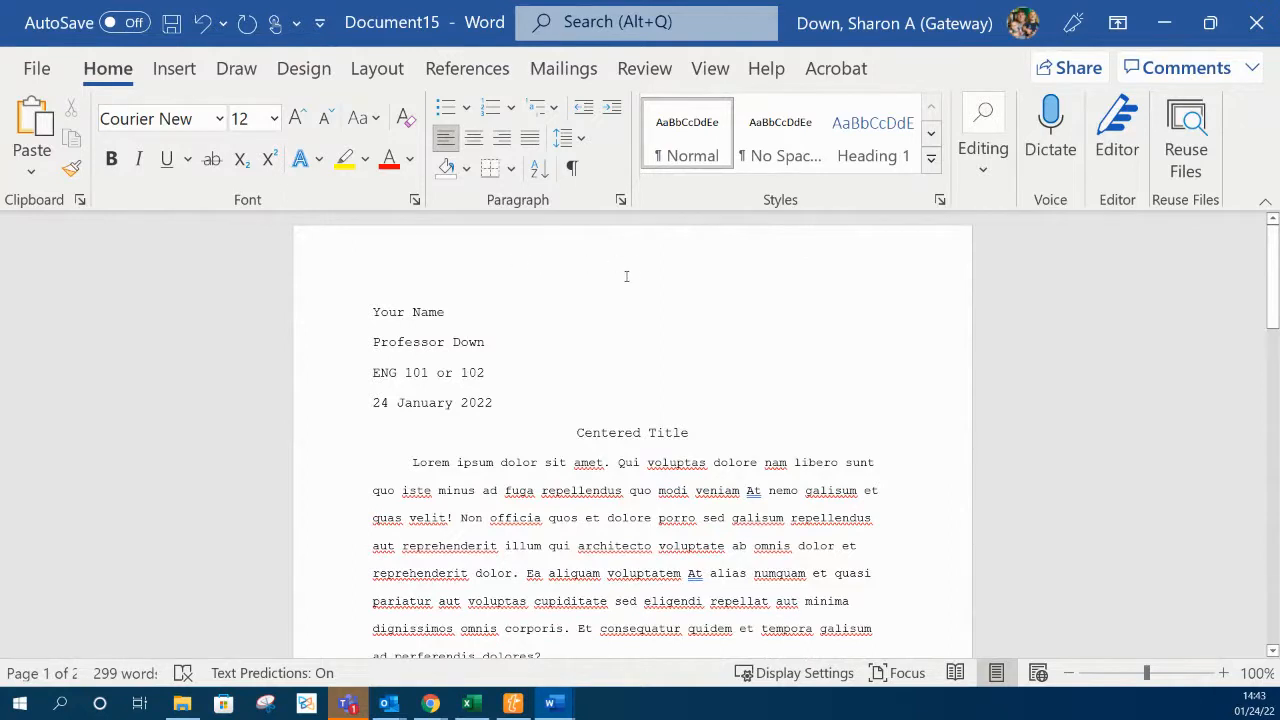
click(183, 72)
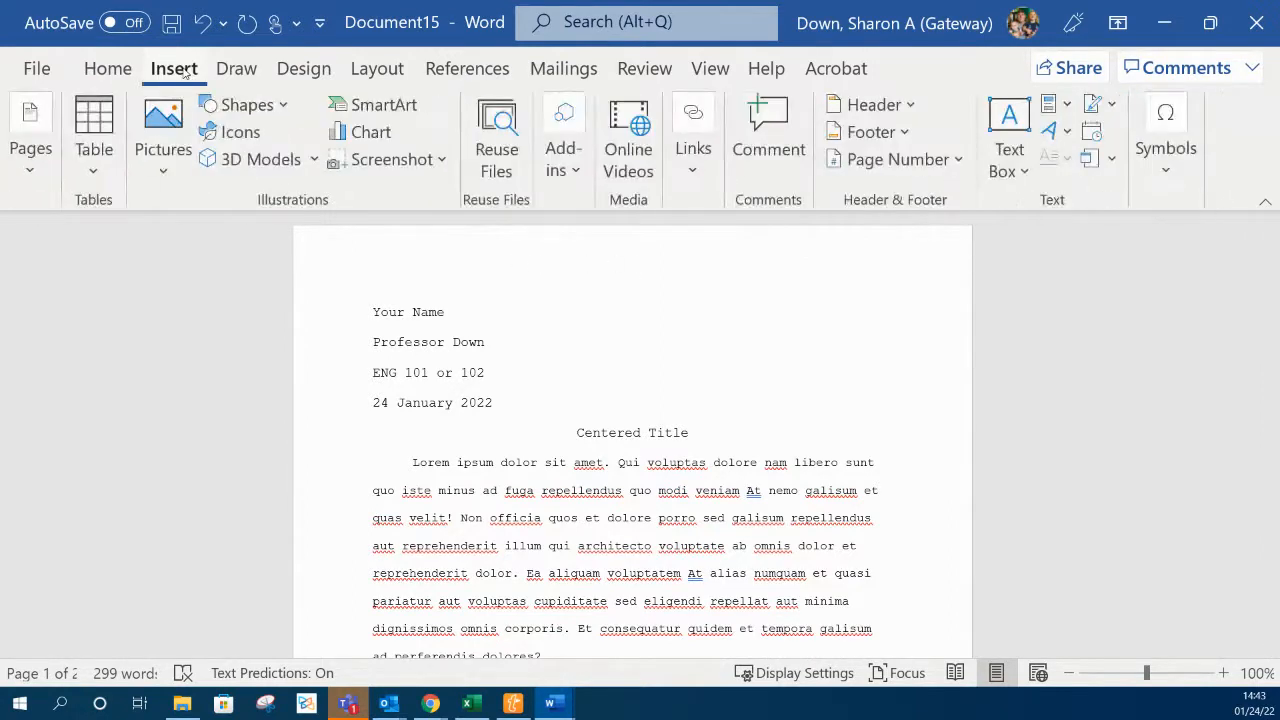
click(932, 163)
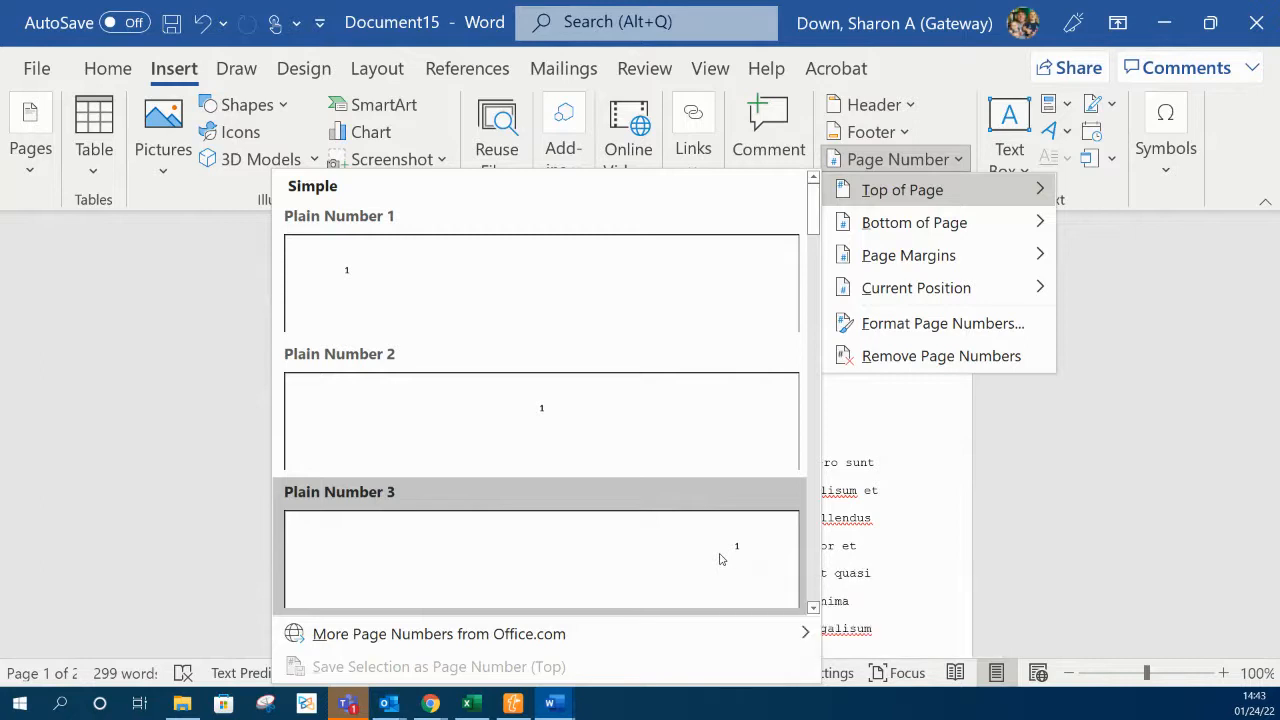
click(720, 558)
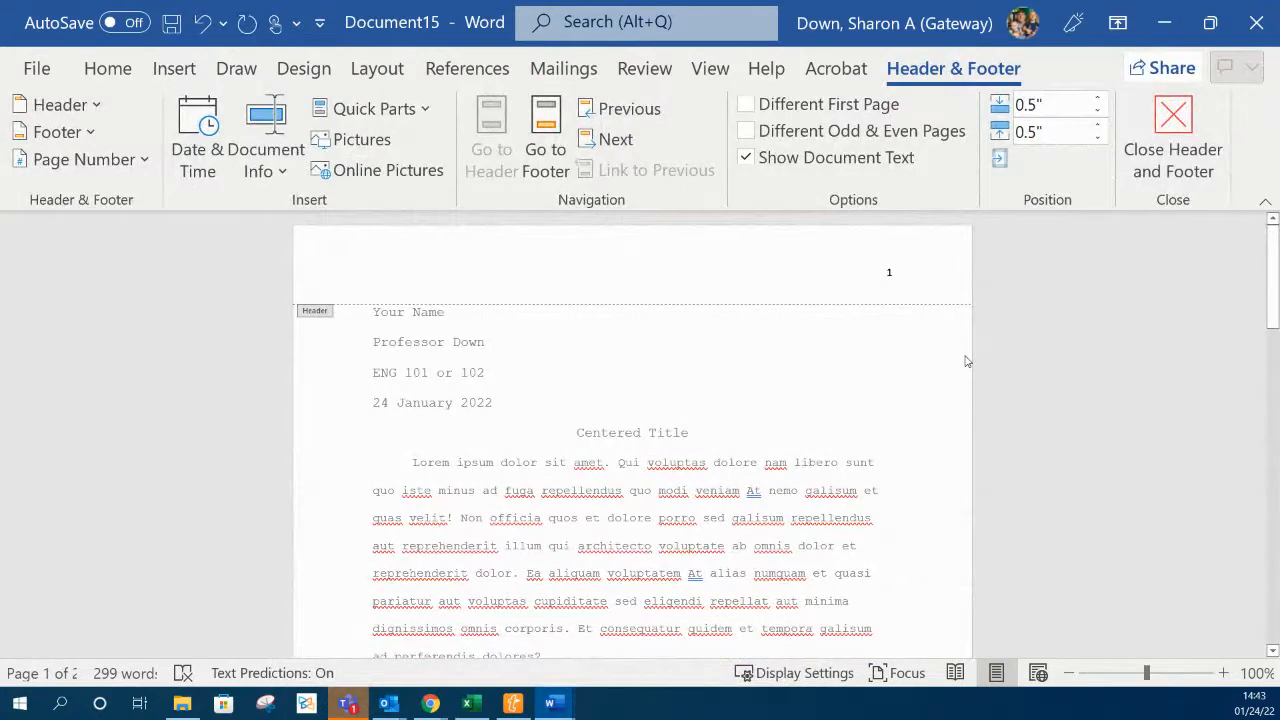
Step: Write "Lastname" and a space before the page number in the header
click(889, 272)
text(Lastnem)
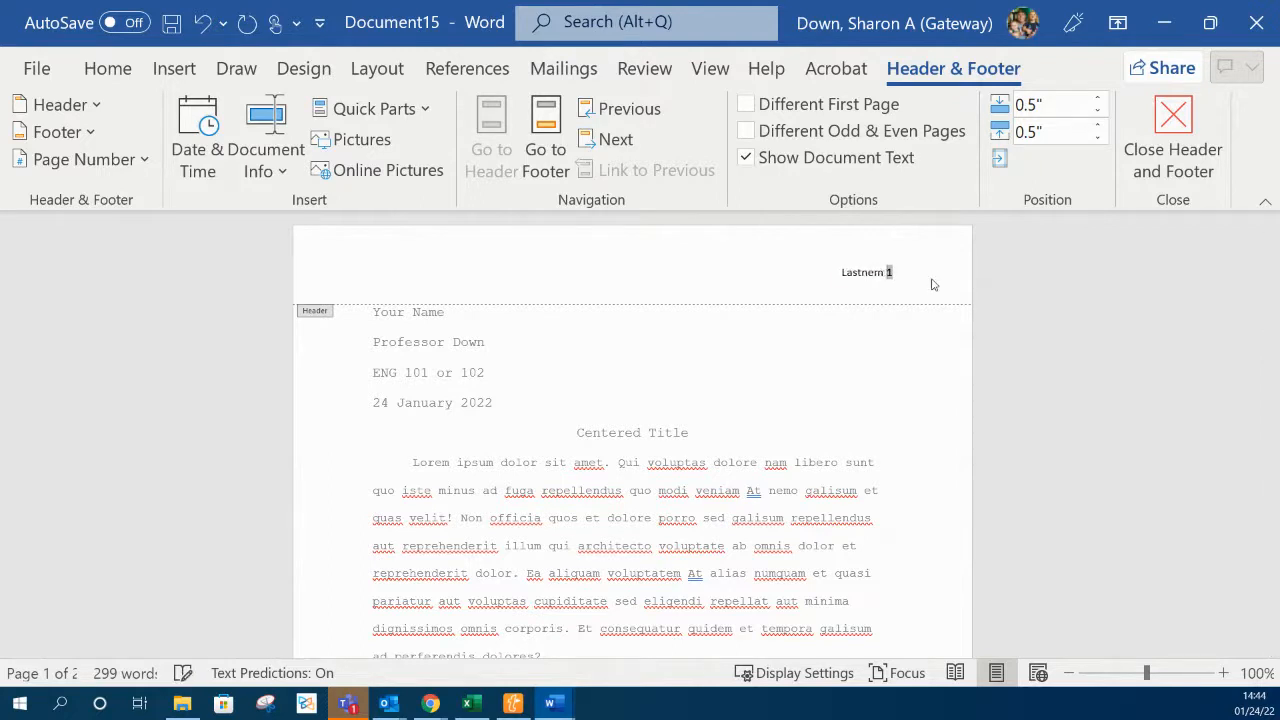
key(BackSpace)
text(na)
key(BackSpace)
key(BackSpace)
text(ame)
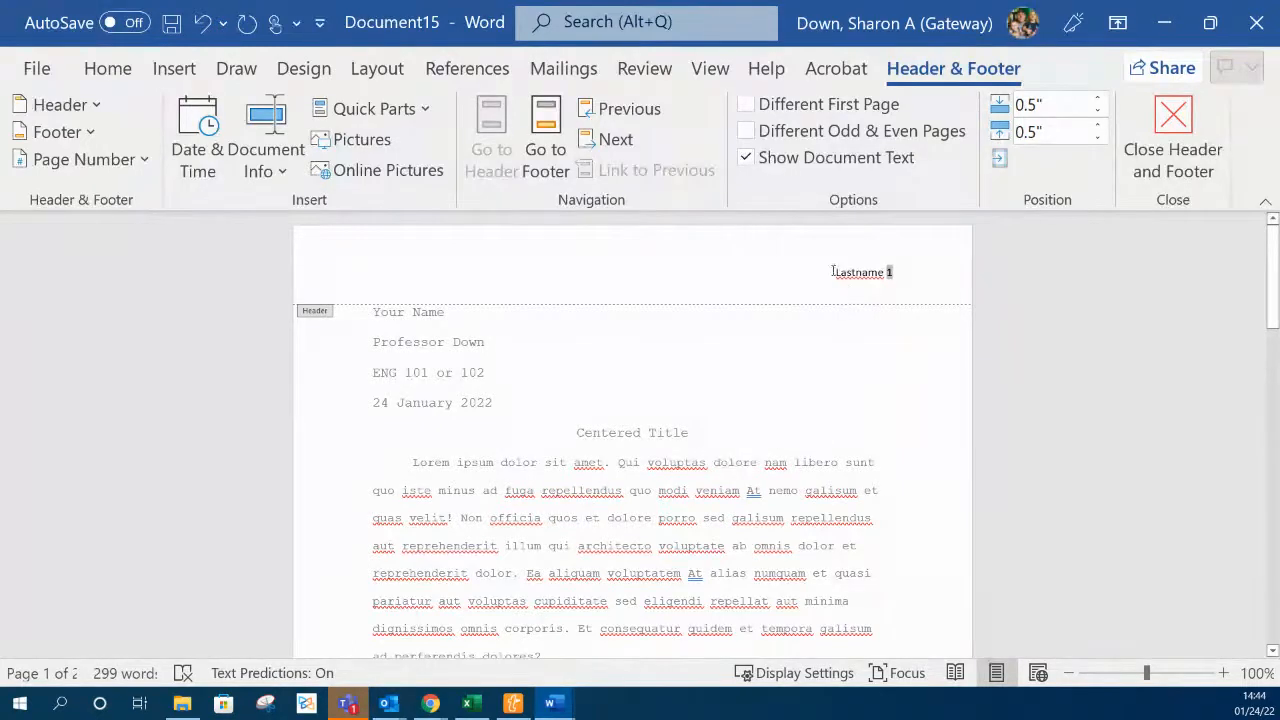
Step: Format the header text "Lastname" and its page number in Courier New, size 12
drag(834, 272, 894, 274)
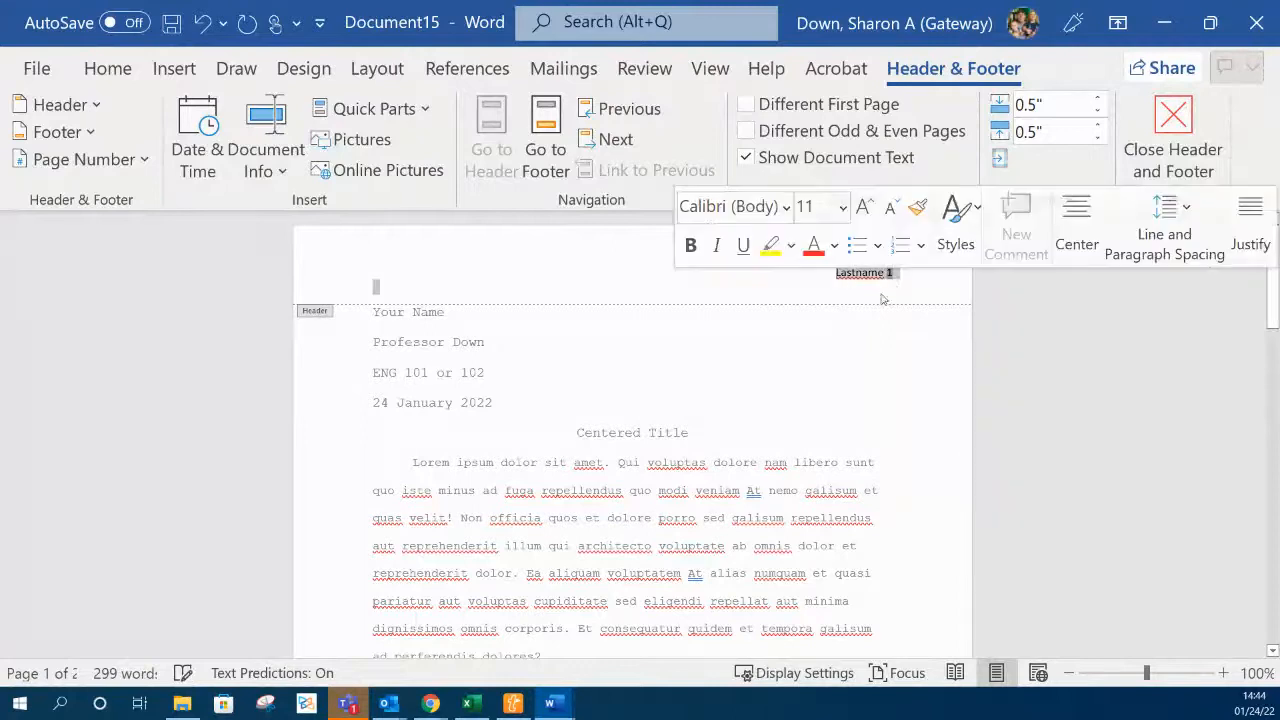
click(106, 68)
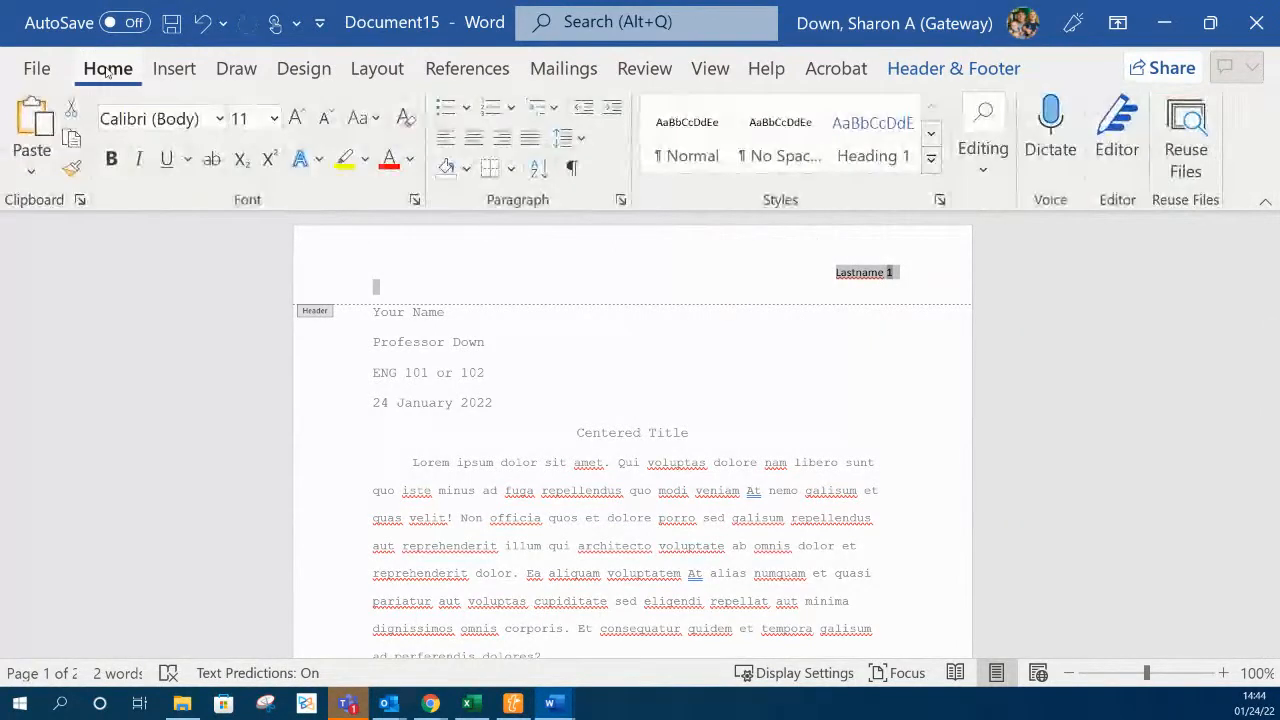
click(218, 119)
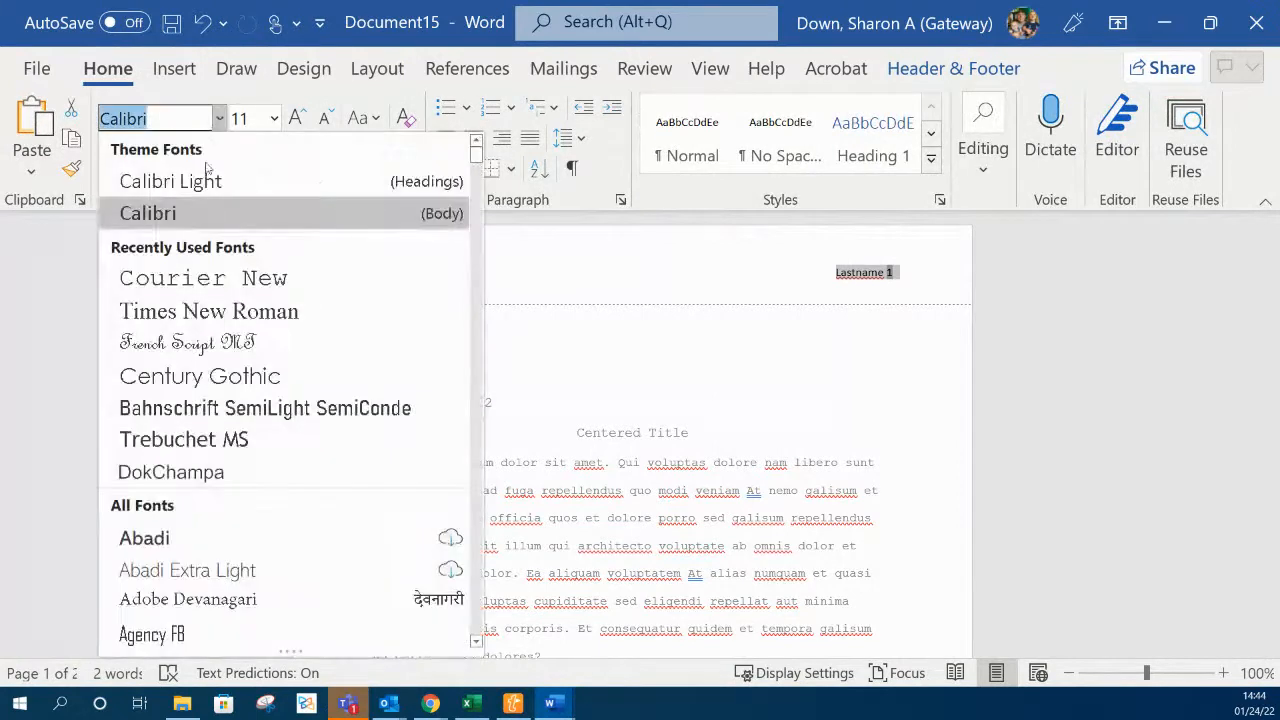
click(203, 278)
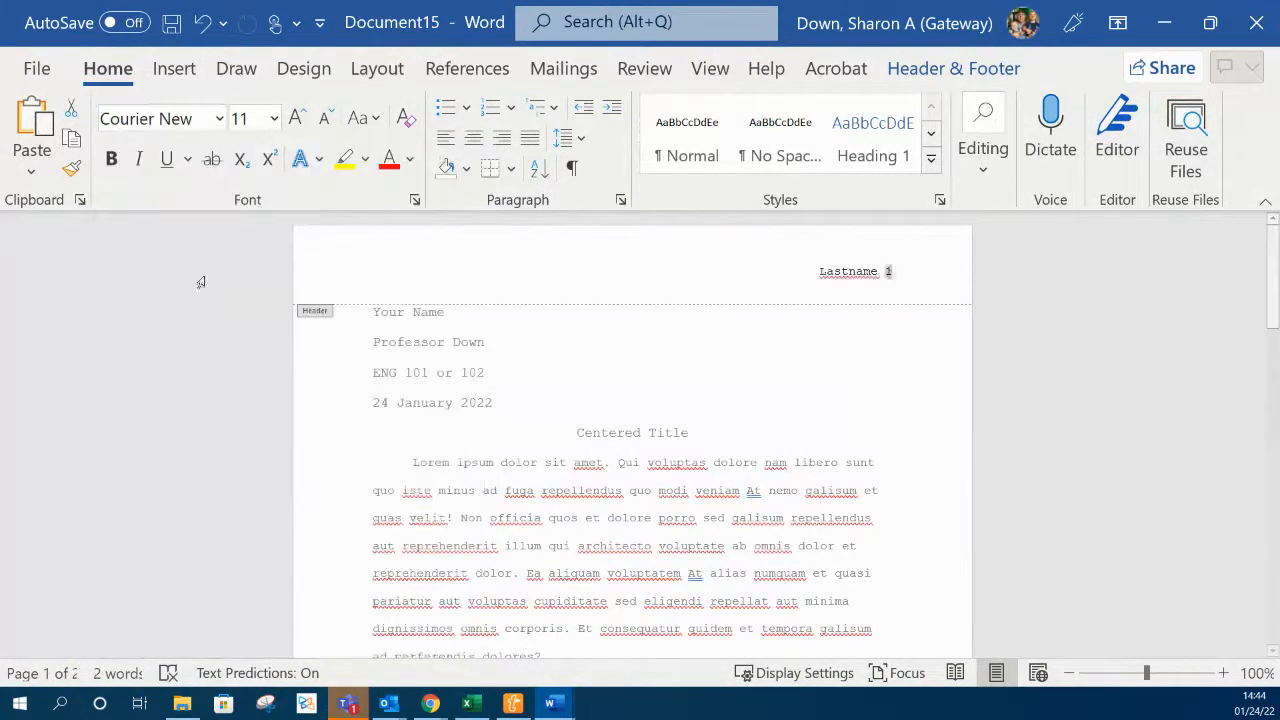
click(274, 119)
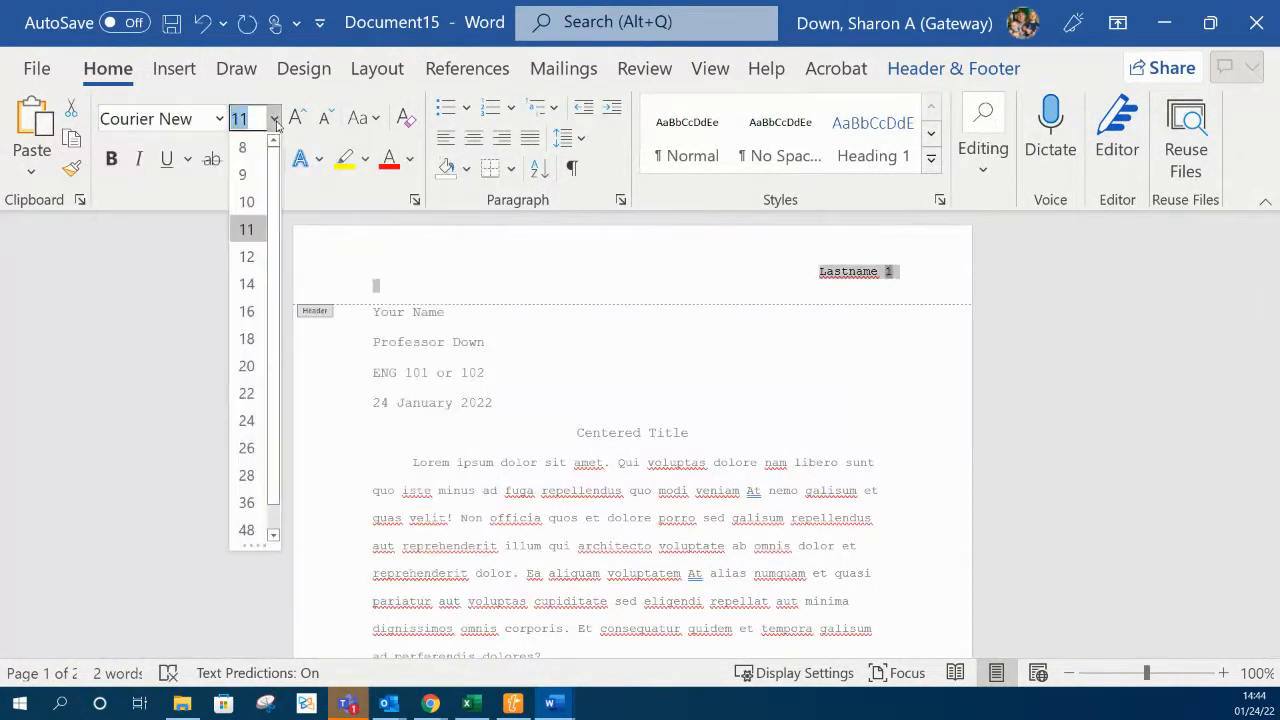
click(244, 264)
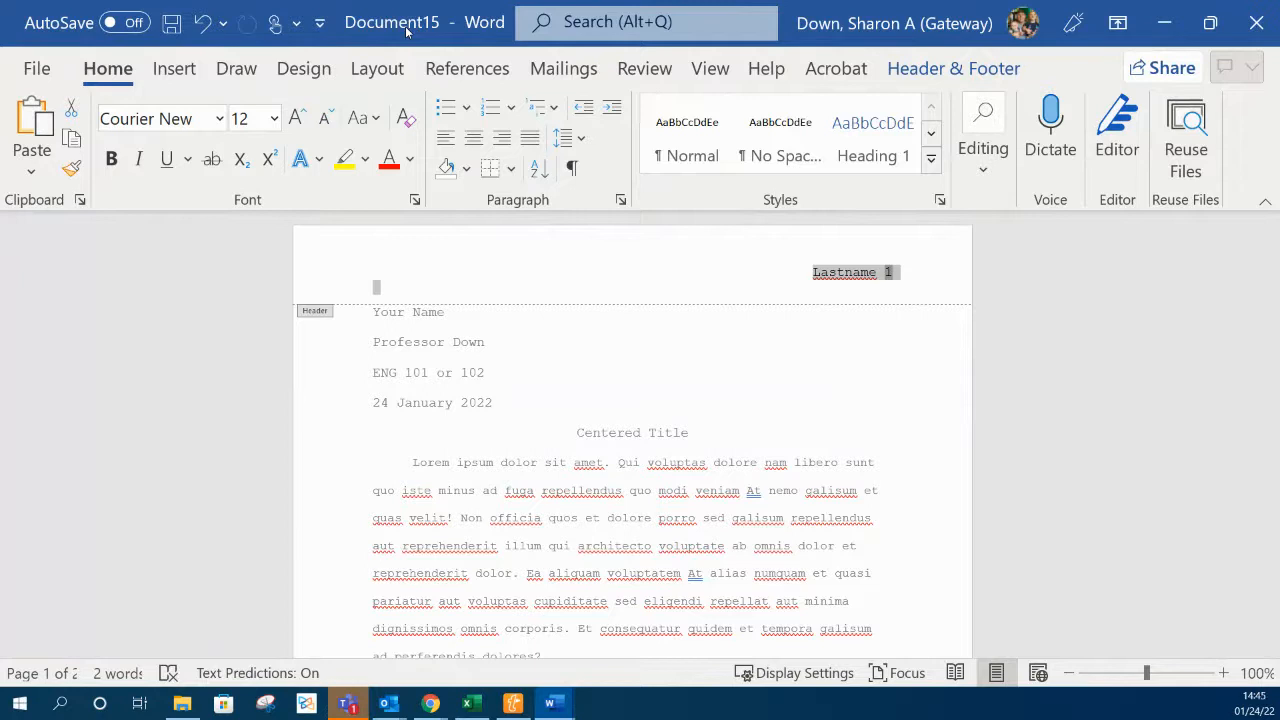
Step: Save the document as 20220124_LNDrft_ENG101 in Word Document (*.docx) format in the Downloads folder, replacing the existing file
click(35, 68)
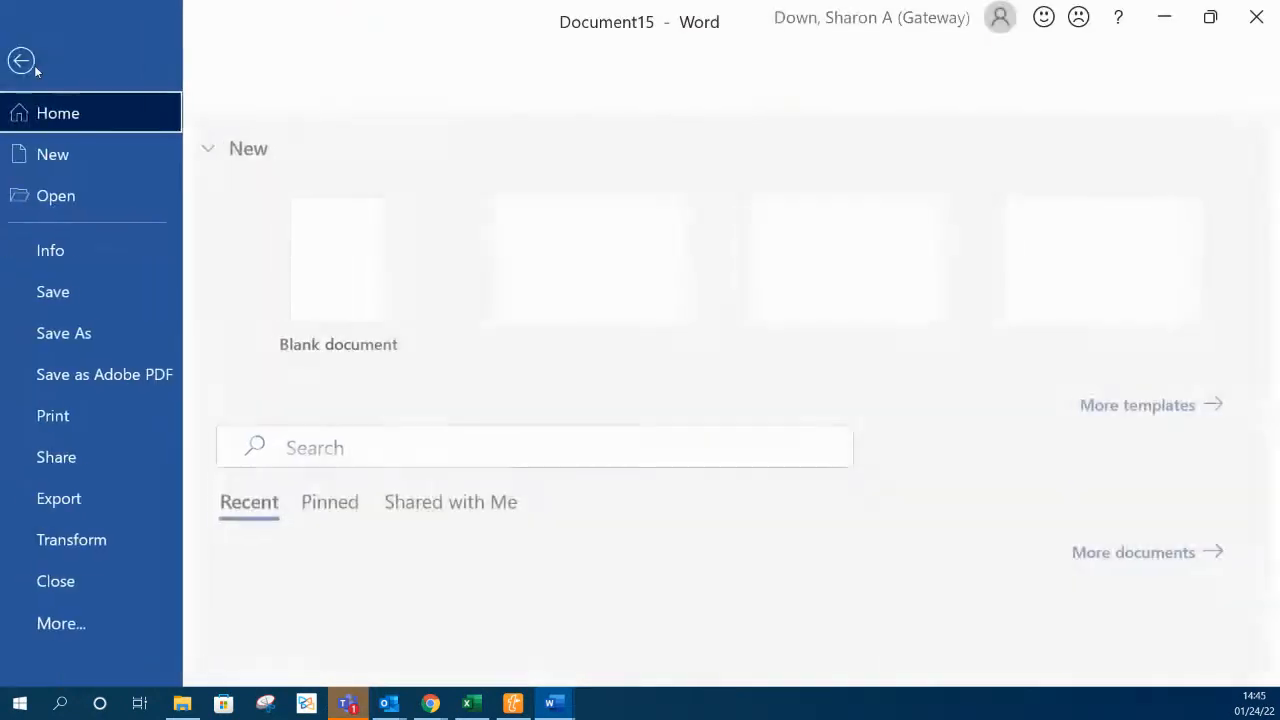
click(66, 333)
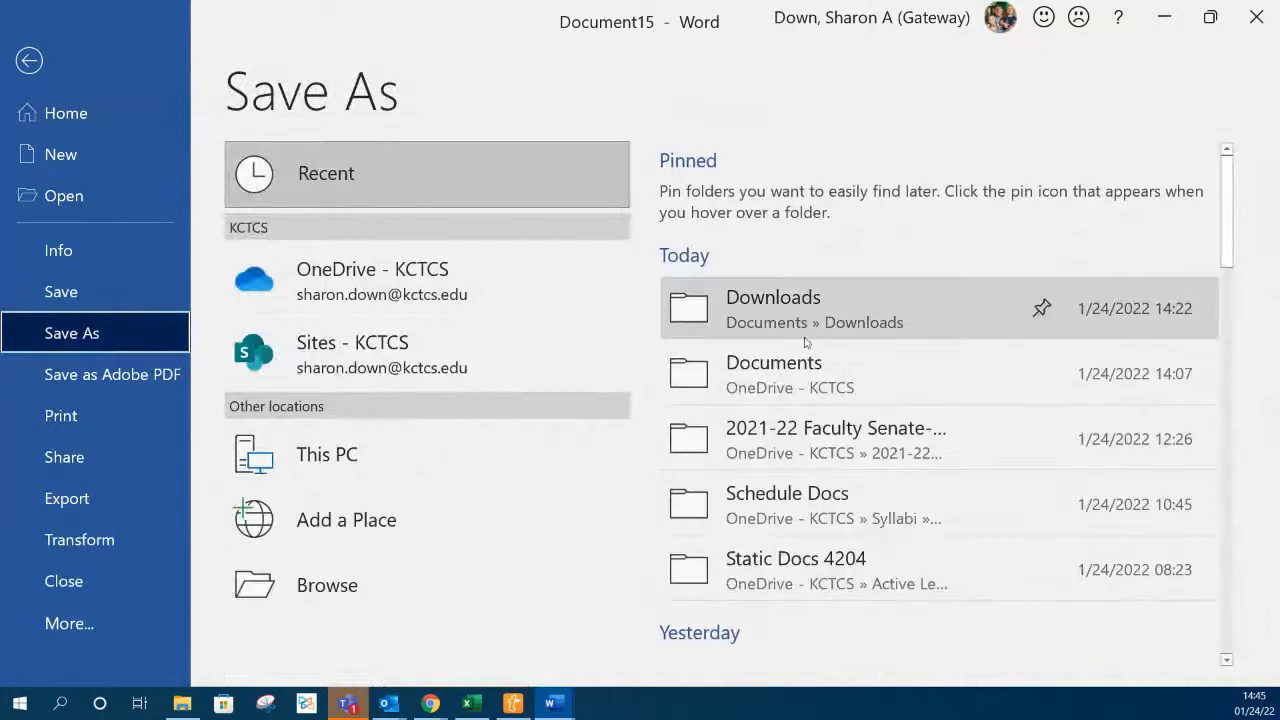
click(787, 311)
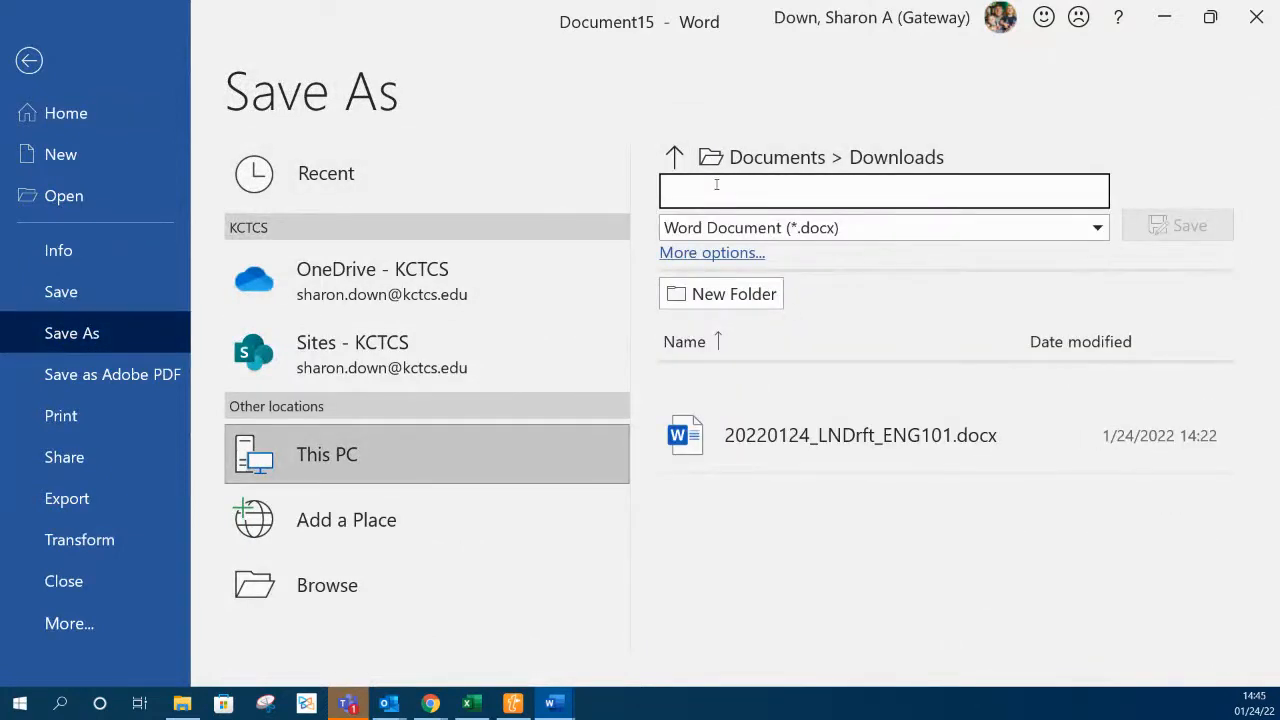
text(2022)
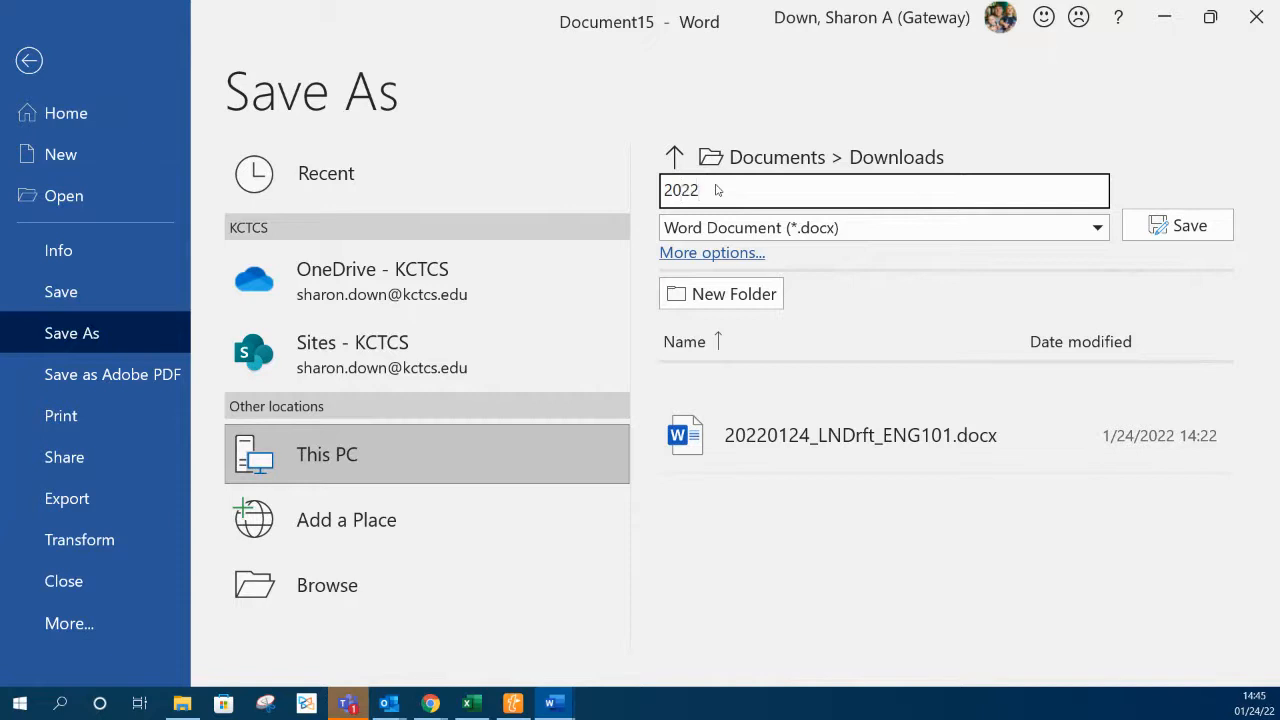
text(0124)
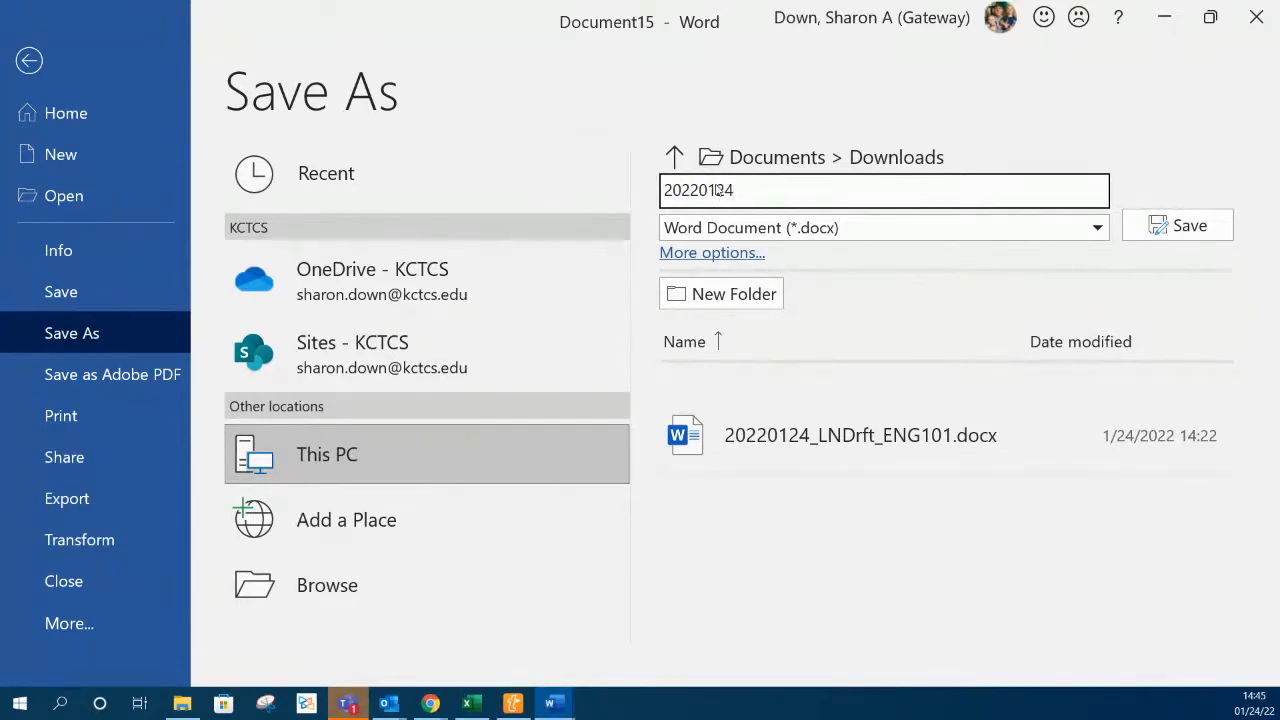
text(_)
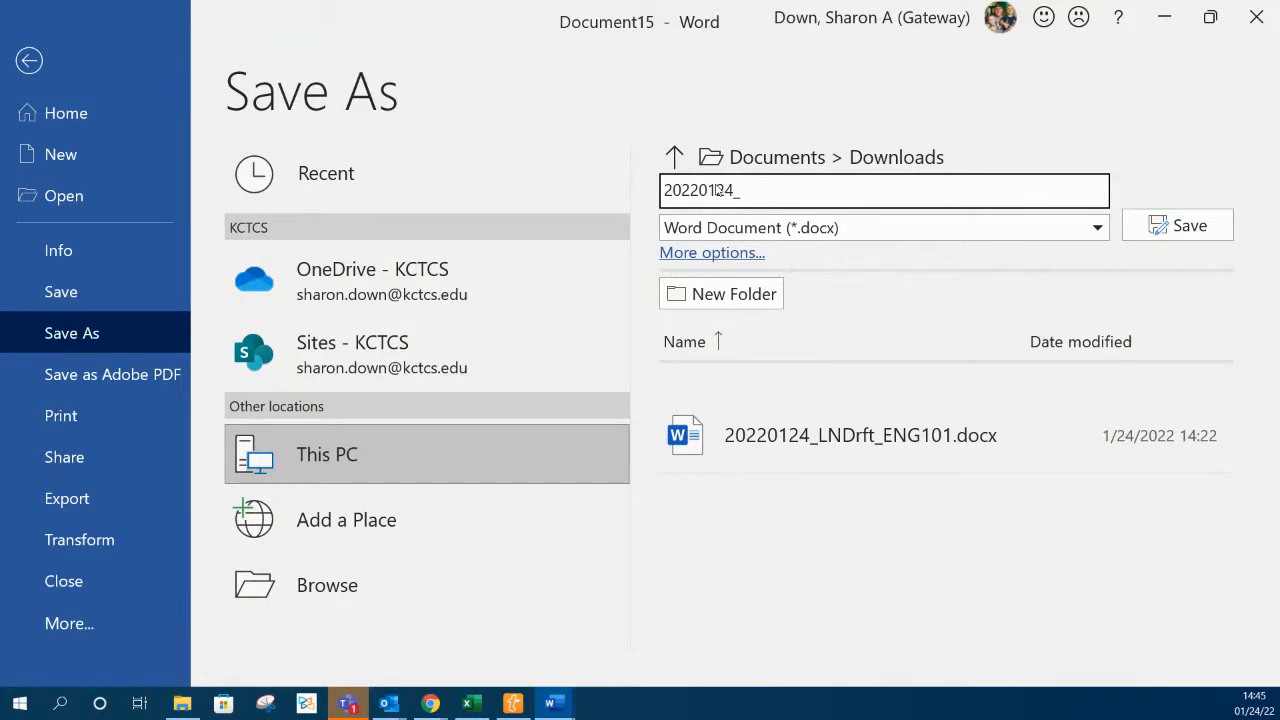
text(LNDrft)
text(_ENG101)
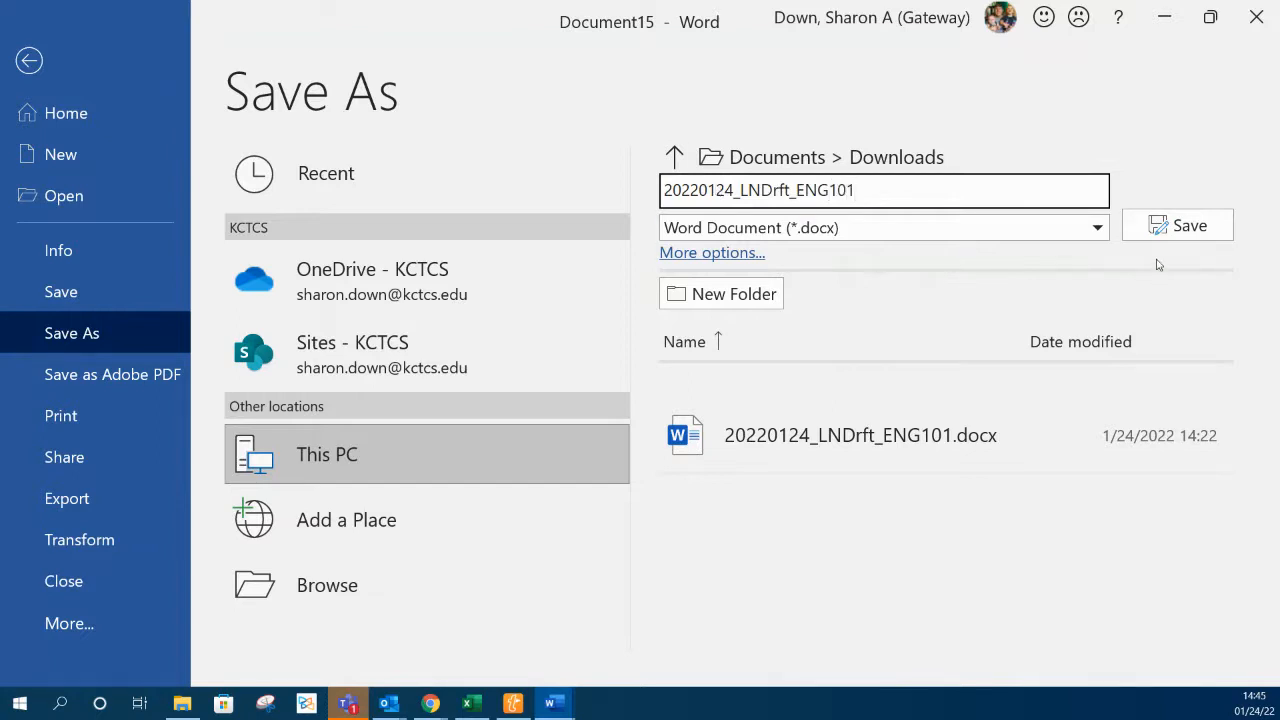
click(1163, 228)
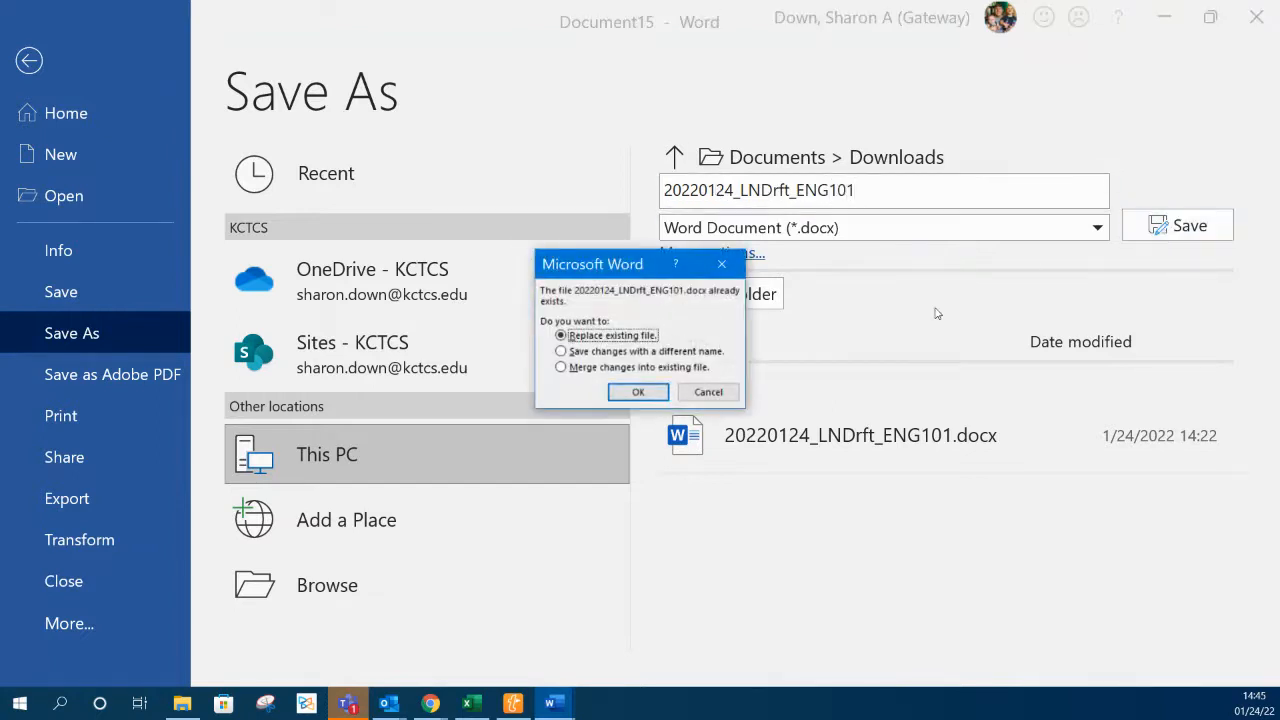
click(637, 392)
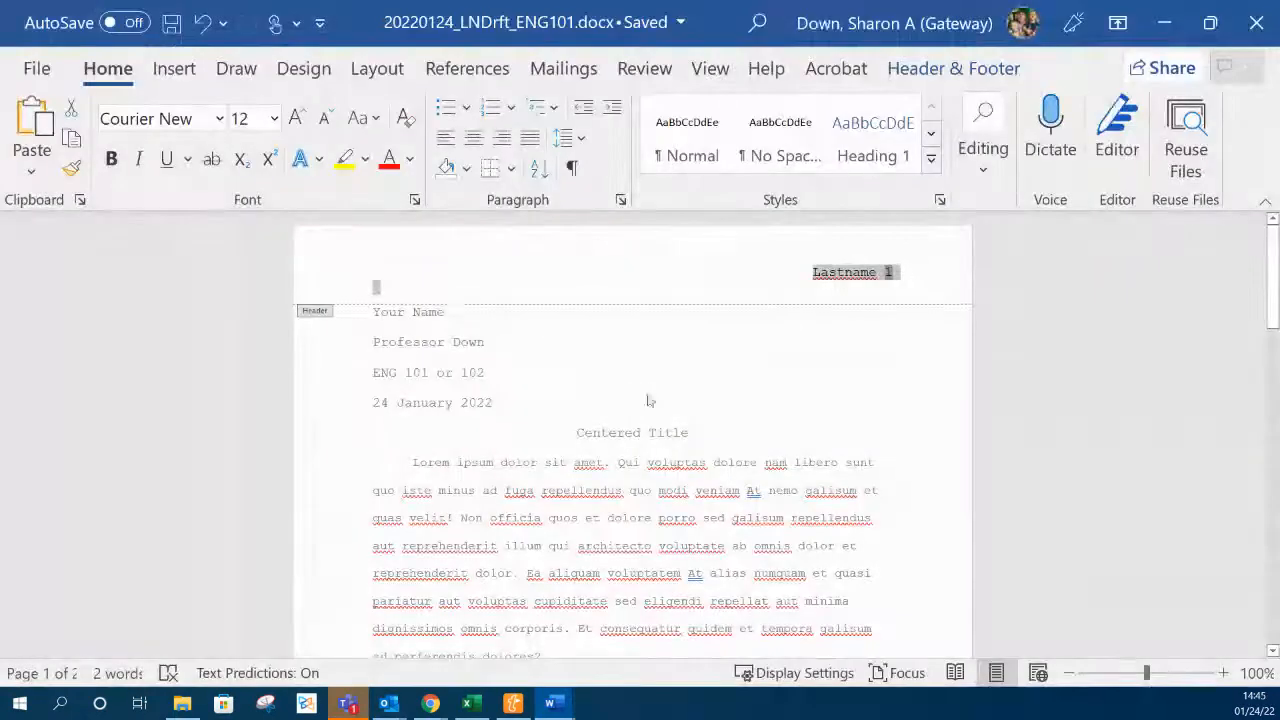